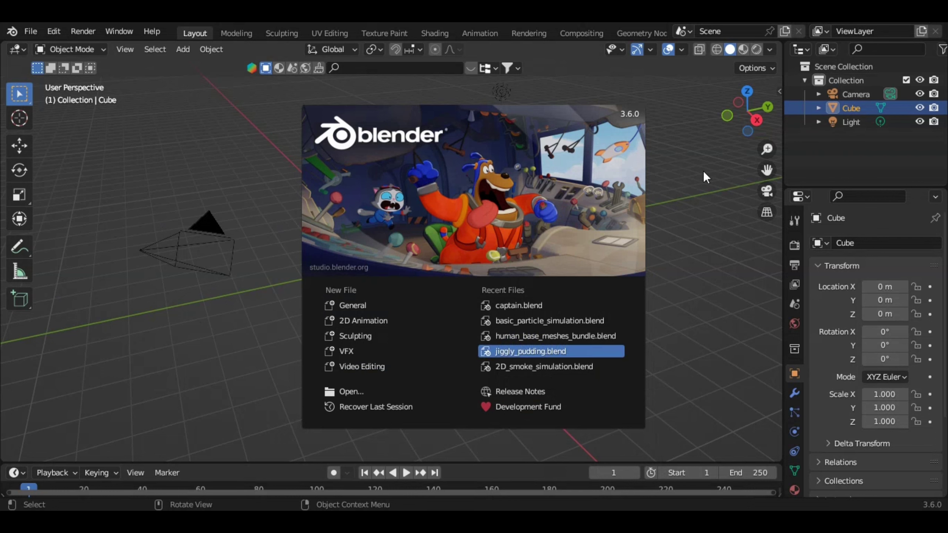
Start a new General file and orbit around the default cube.
{"action": "left_click", "coordinate": [367, 306]}
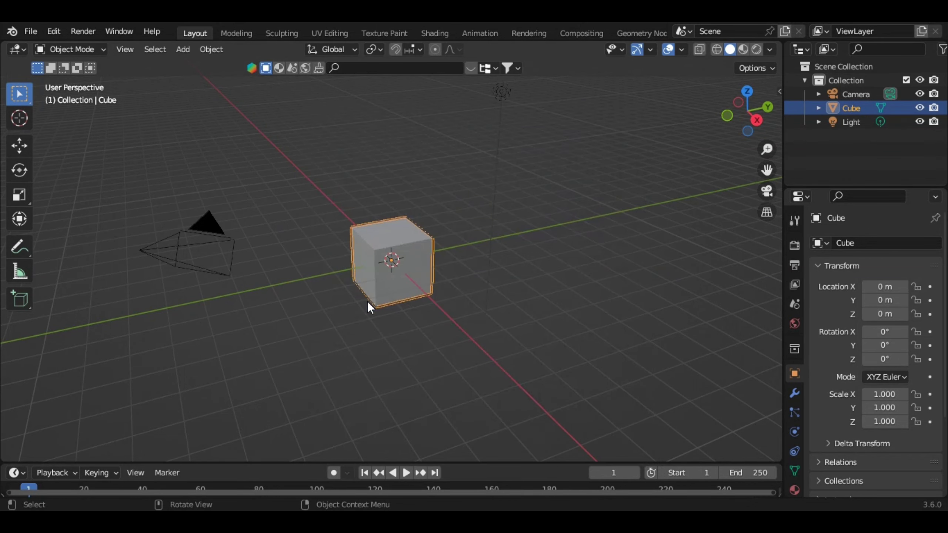
{"action": "mouse_move", "coordinate": [552, 276]}
{"action": "middle_mouse_down"}
{"action": "mouse_move", "coordinate": [508, 291]}
{"action": "mouse_move", "coordinate": [599, 206]}
{"action": "middle_mouse_up"}
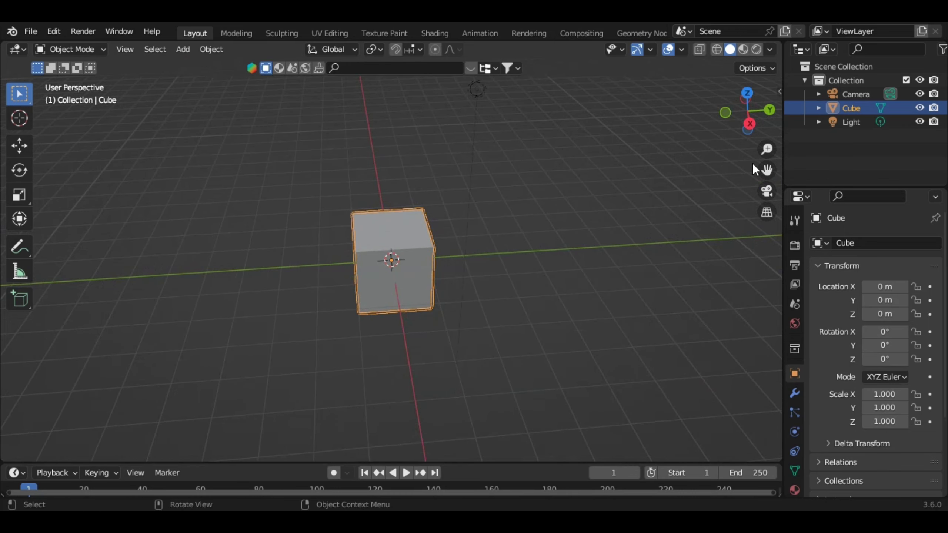
{"action": "mouse_move", "coordinate": [753, 163]}
{"action": "middle_mouse_down"}
{"action": "mouse_move", "coordinate": [590, 184]}
{"action": "mouse_move", "coordinate": [537, 228]}
{"action": "mouse_move", "coordinate": [570, 228]}
{"action": "mouse_move", "coordinate": [558, 226]}
{"action": "middle_mouse_up"}
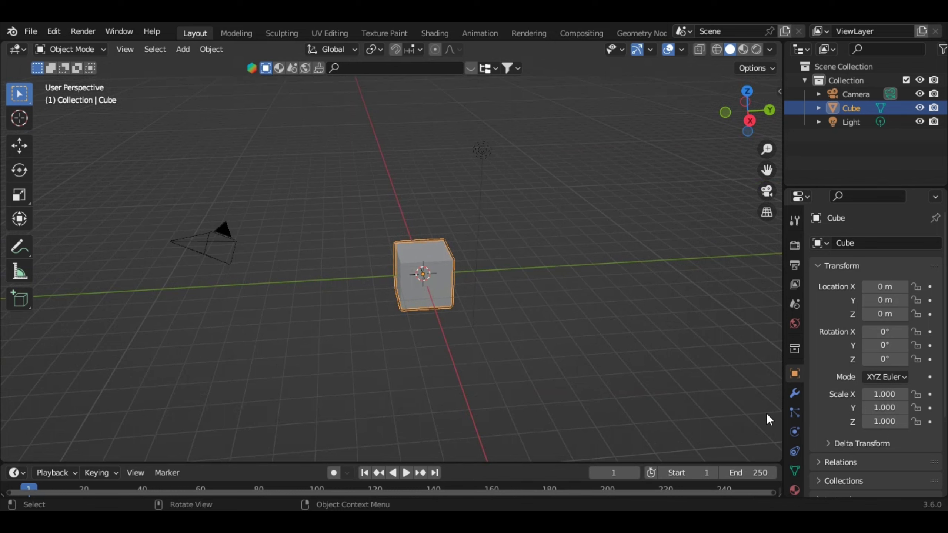
Open the cube's Modifier Properties and browse the Add Modifier list without adding anything.
{"action": "left_click", "coordinate": [794, 394]}
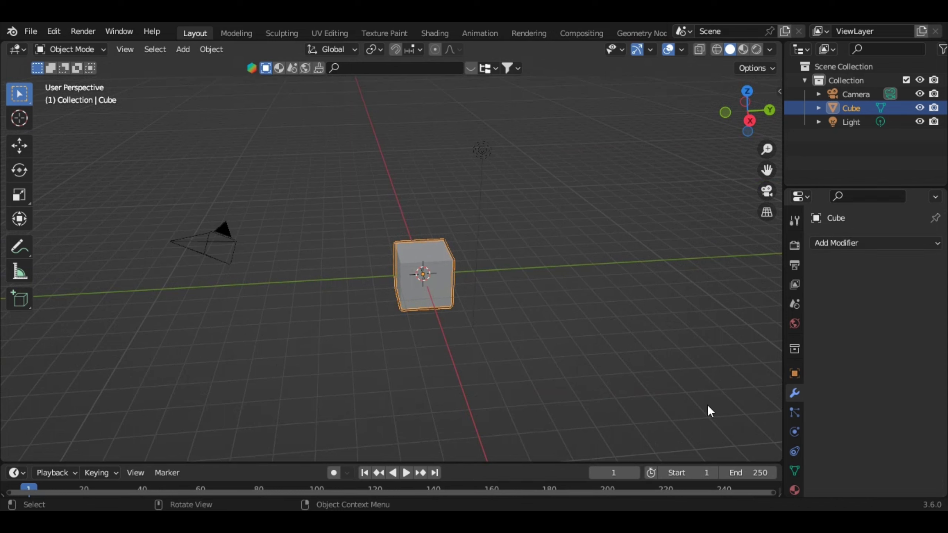
{"action": "left_click", "coordinate": [875, 246]}
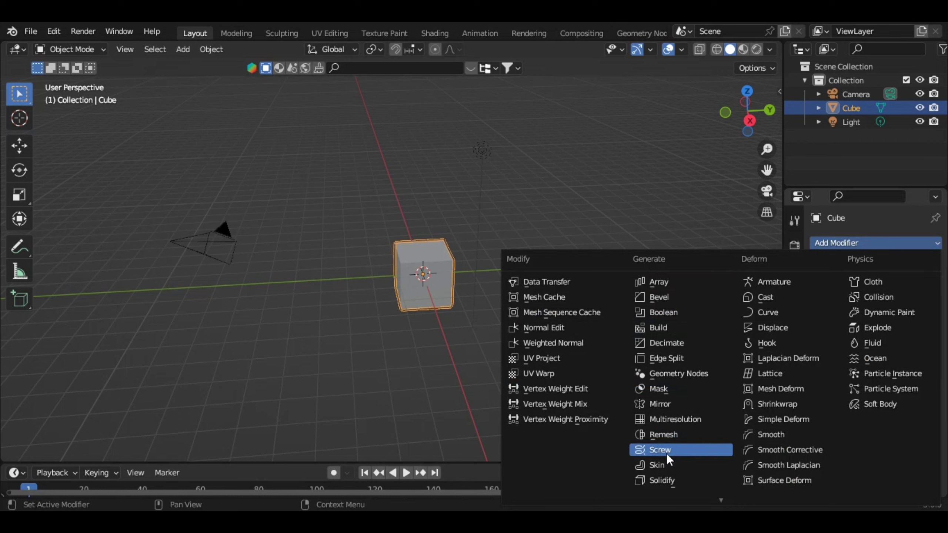
{"action": "scroll", "coordinate": [684, 480], "scroll_direction": "down", "scroll_amount": 1}
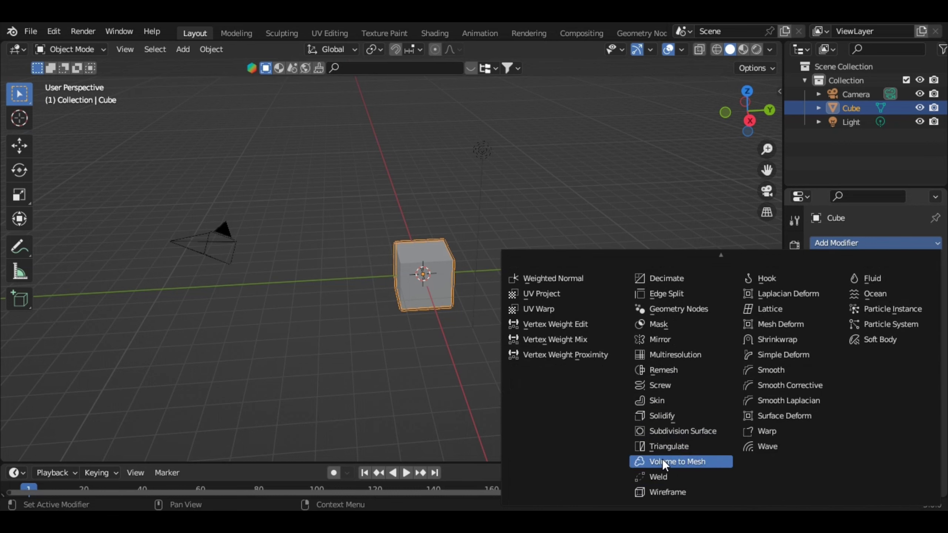
{"action": "scroll", "coordinate": [666, 492], "scroll_direction": "up", "scroll_amount": 3}
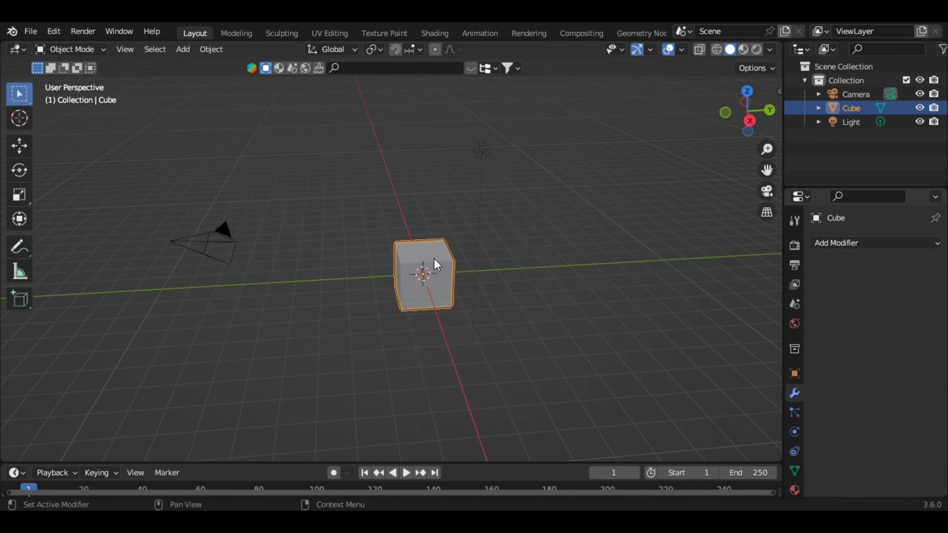
Delete the default cube and the light from the scene.
{"action": "key", "text": "Delete"}
{"action": "left_click_drag", "start_coordinate": [421, 120], "coordinate": [580, 245]}
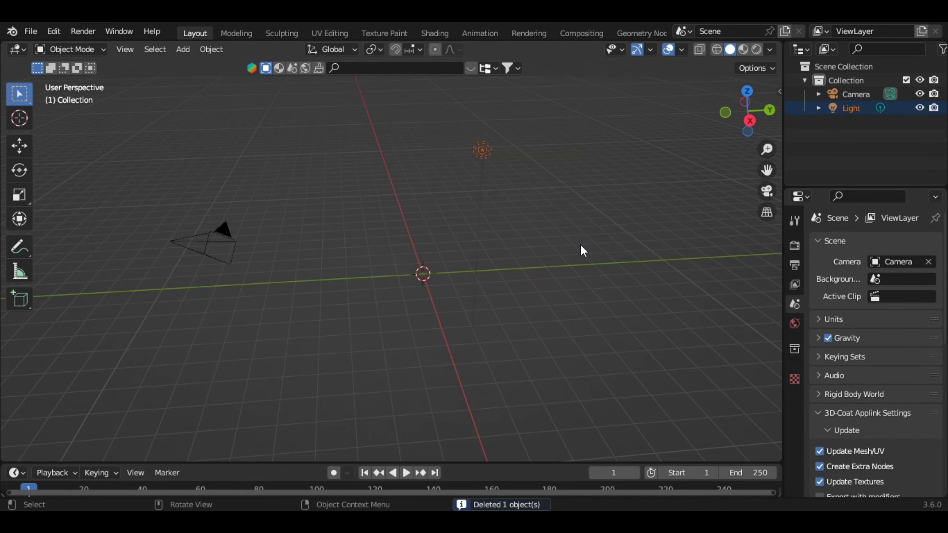
{"action": "key", "text": "Delete"}
{"action": "middle_click_drag", "start_coordinate": [543, 258], "coordinate": [508, 267]}
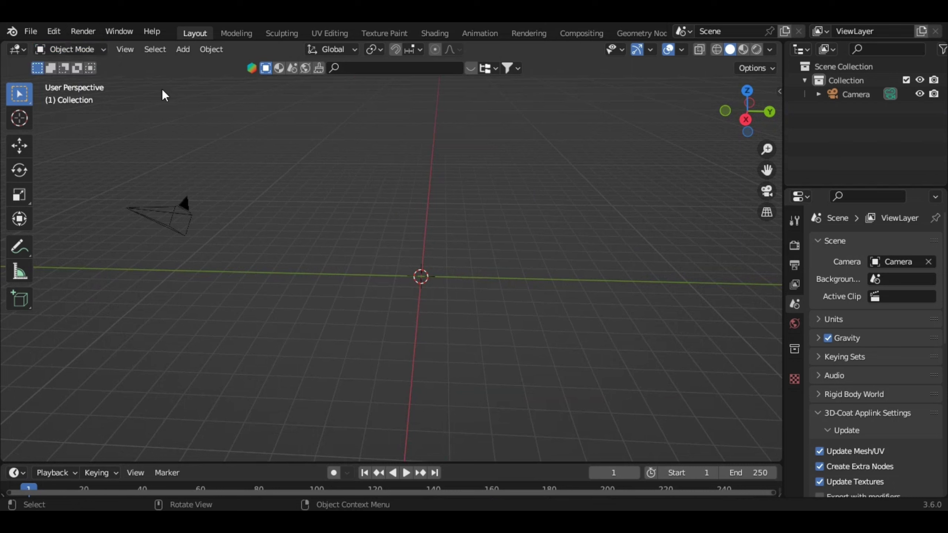
Add a Single Vert mesh and recentre the view on it from the front.
{"action": "left_click", "coordinate": [184, 50]}
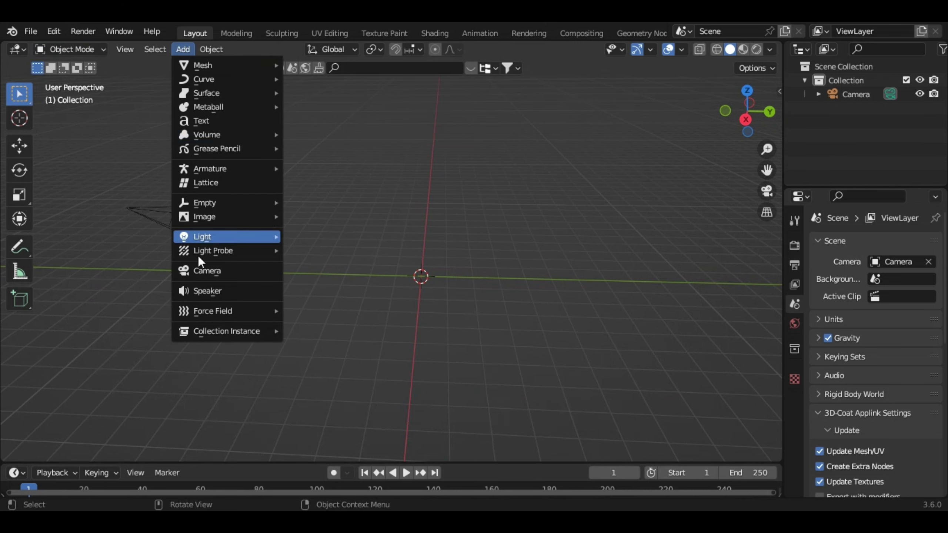
{"action": "mouse_move", "coordinate": [202, 65]}
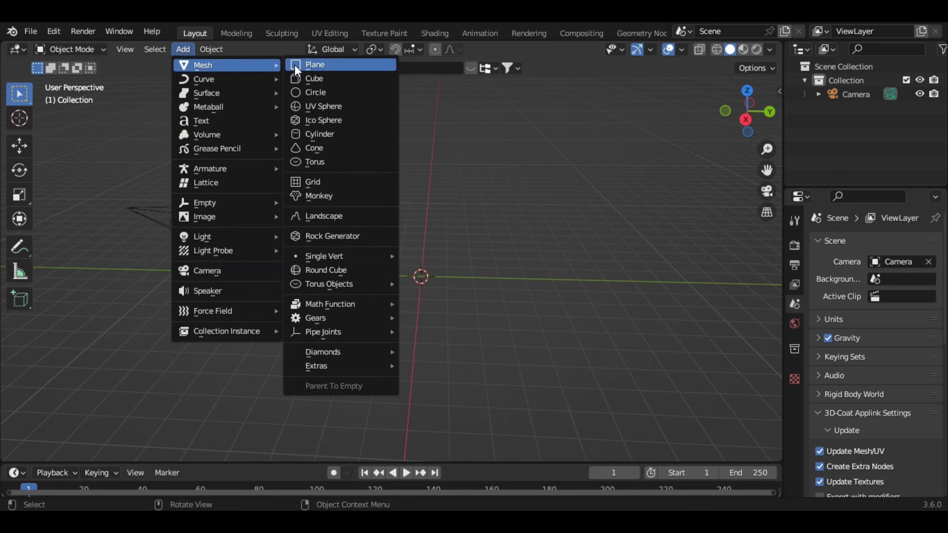
{"action": "mouse_move", "coordinate": [337, 255]}
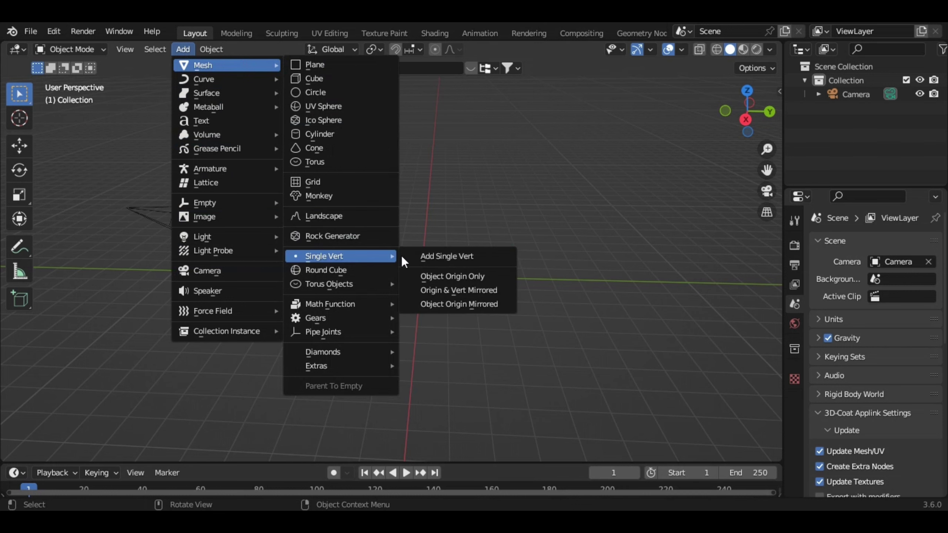
{"action": "left_click", "coordinate": [475, 258]}
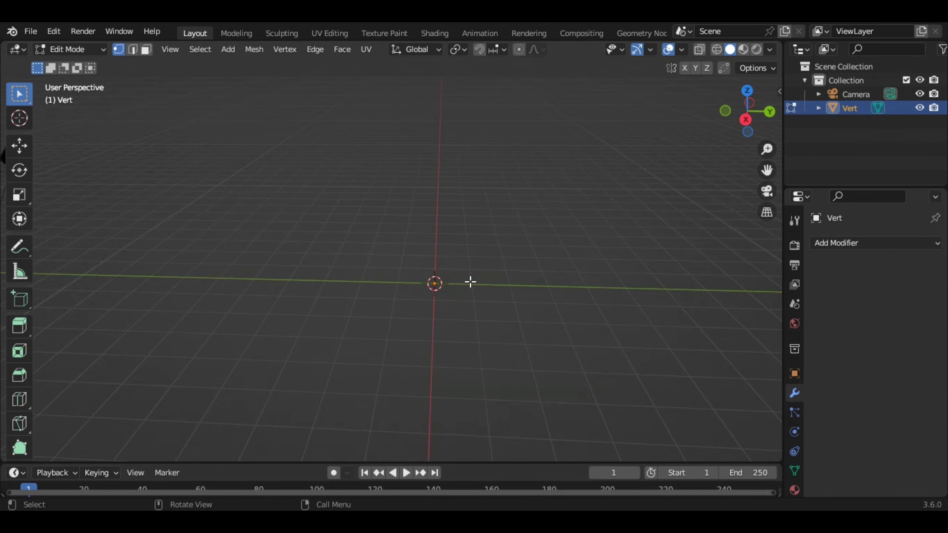
{"action": "left_click_drag", "start_coordinate": [767, 169], "coordinate": [481, 261]}
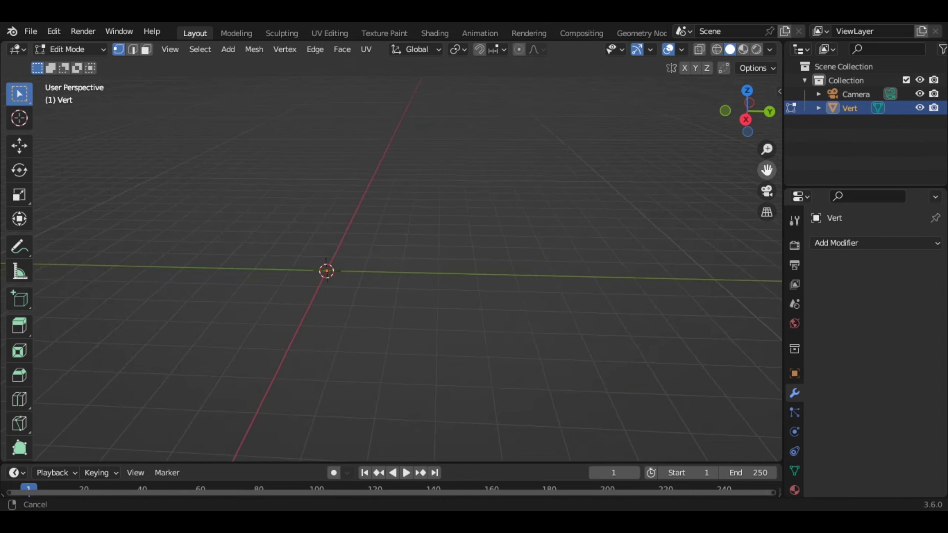
{"action": "middle_click_drag", "start_coordinate": [481, 262], "coordinate": [495, 266]}
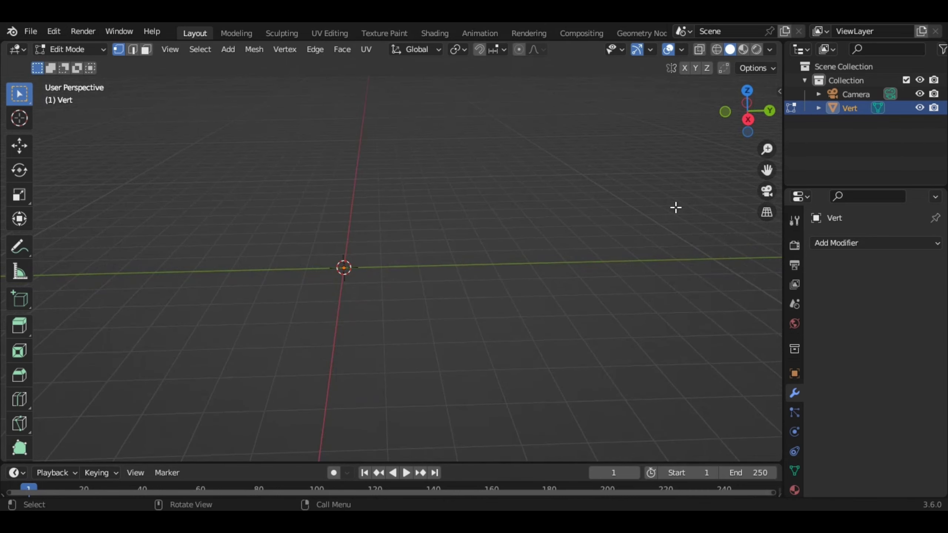
{"action": "left_click_drag", "start_coordinate": [767, 170], "coordinate": [559, 224]}
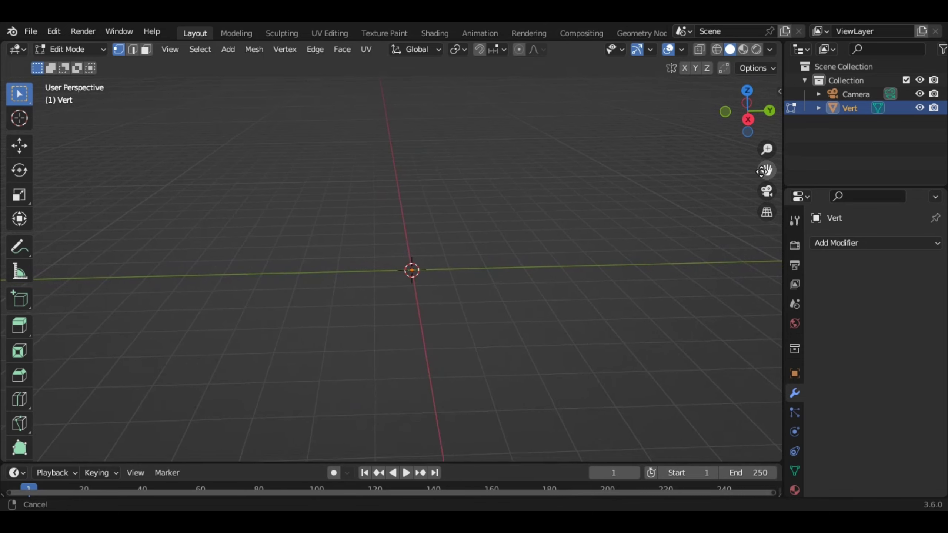
{"action": "middle_click_drag", "start_coordinate": [559, 224], "coordinate": [552, 210]}
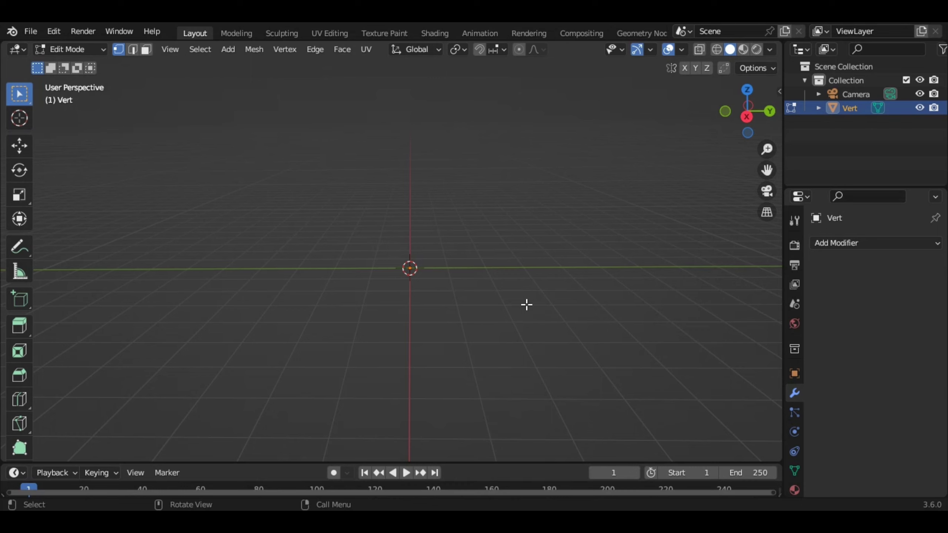
Extrude the vertex up along Z into a spine, then along Y for the first arm.
{"action": "key", "text": "g"}
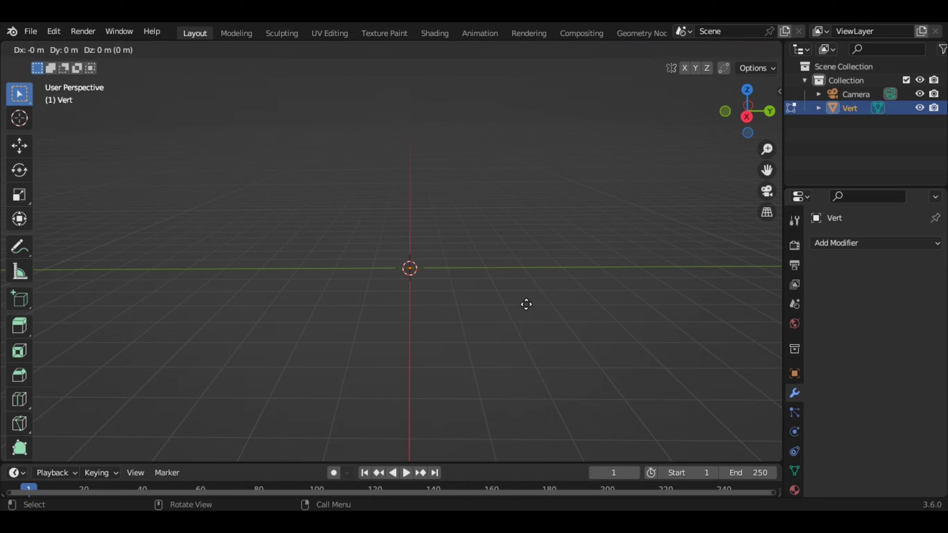
{"action": "key", "text": "z"}
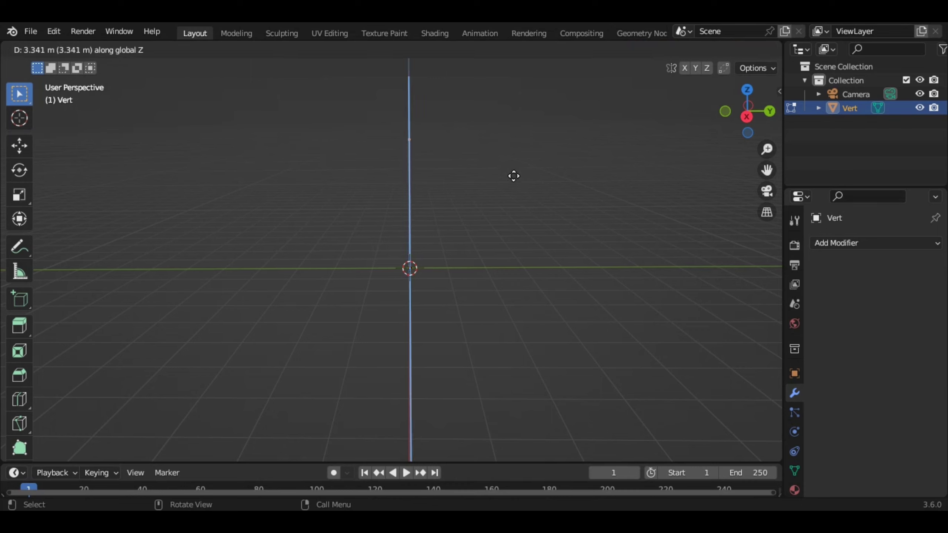
{"action": "left_click", "coordinate": [514, 197]}
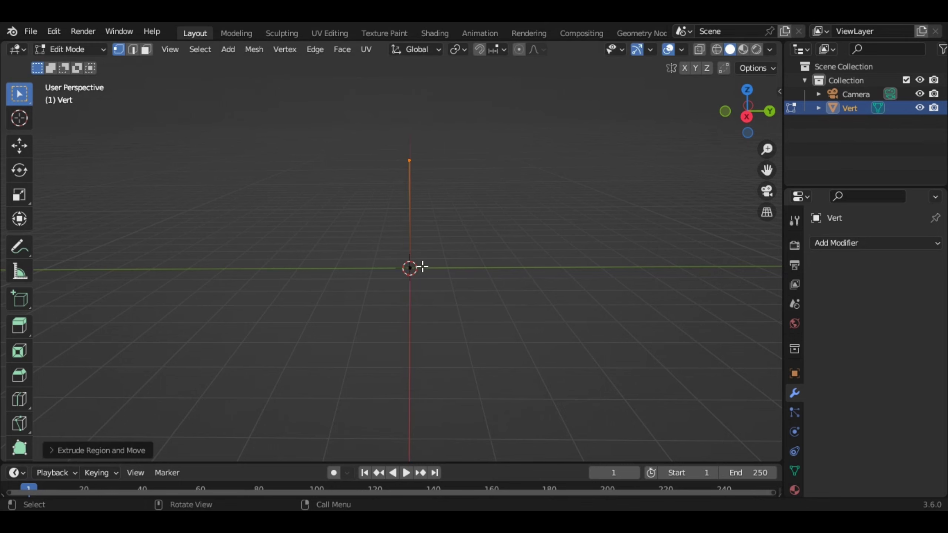
{"action": "key", "text": "e"}
{"action": "key", "text": "y"}
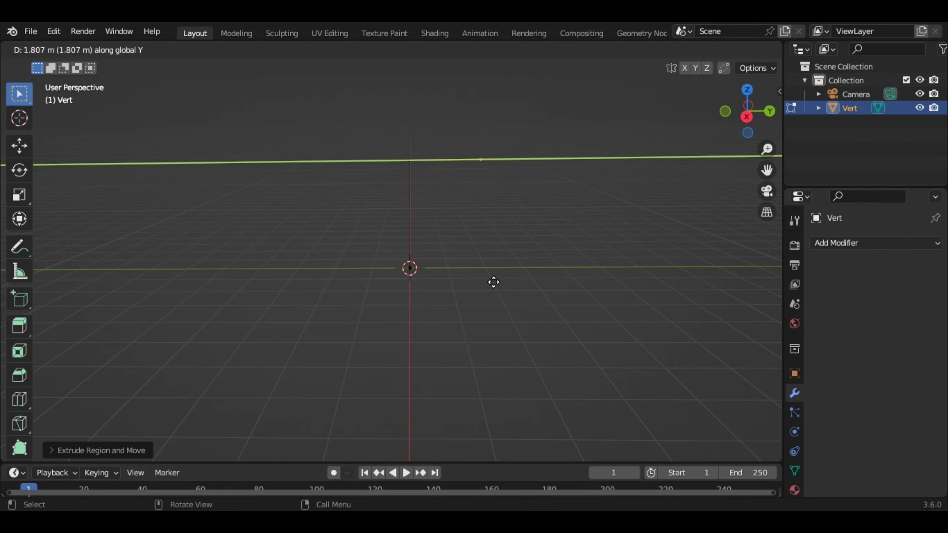
{"action": "left_click", "coordinate": [515, 286]}
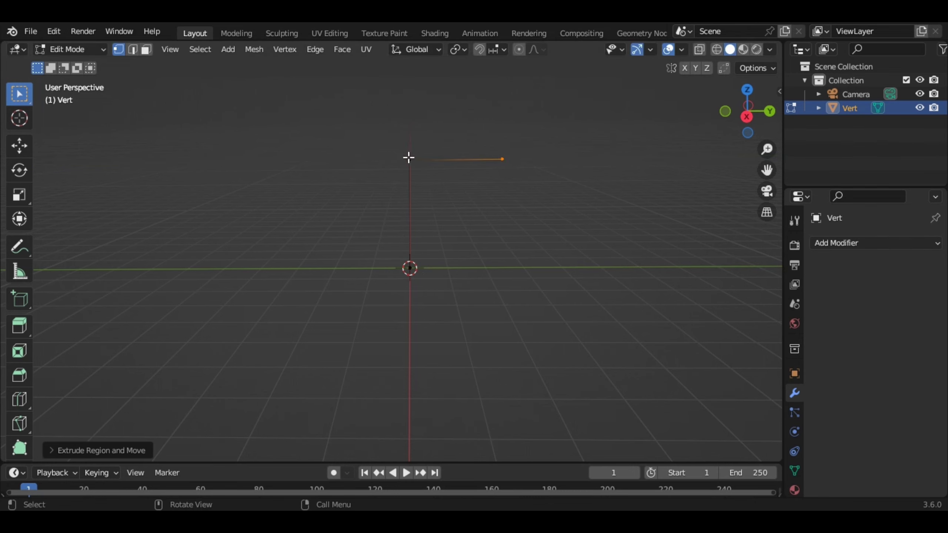
Extrude the second arm along Y from the top vertex and a short Y edge from the base.
{"action": "left_click", "coordinate": [410, 161]}
{"action": "key", "text": "e"}
{"action": "key", "text": "y"}
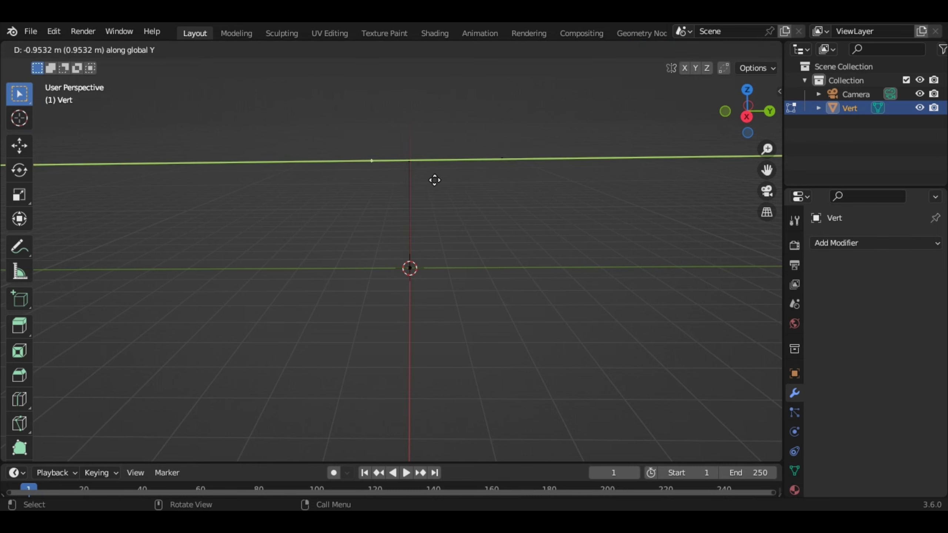
{"action": "left_click", "coordinate": [400, 180]}
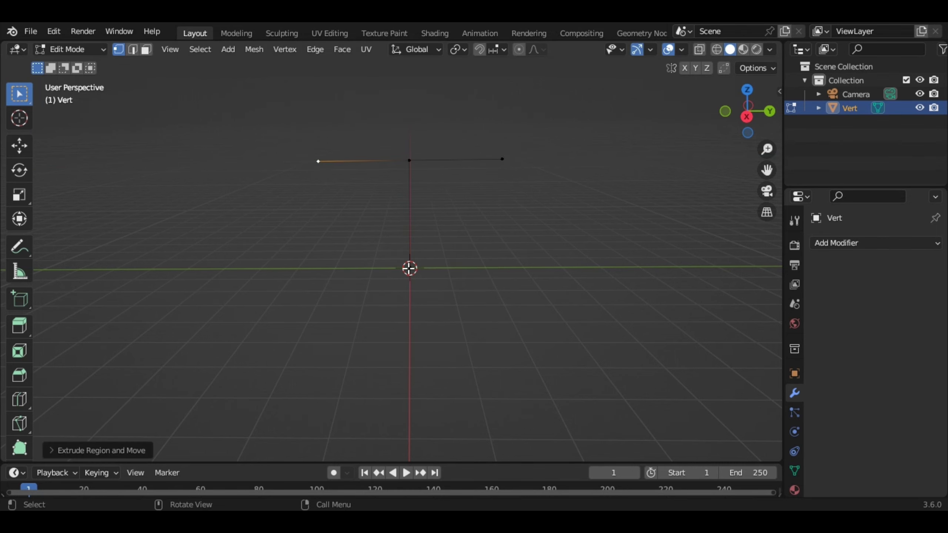
{"action": "left_click", "coordinate": [464, 253]}
{"action": "key", "text": "e"}
{"action": "key", "text": "y"}
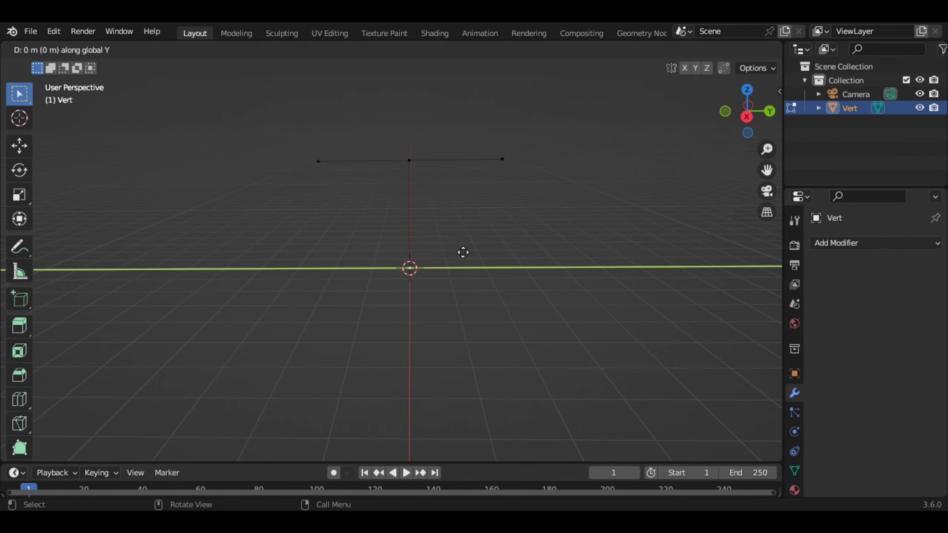
{"action": "left_click", "coordinate": [489, 257]}
Extrude short hip edges along Y on both sides of the base vertex.
{"action": "left_click", "coordinate": [411, 267]}
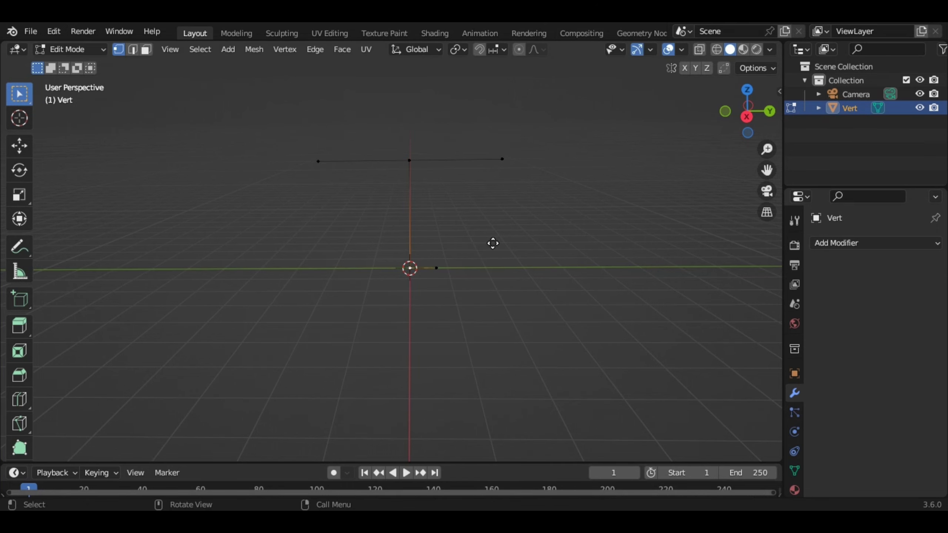
{"action": "key", "text": "e"}
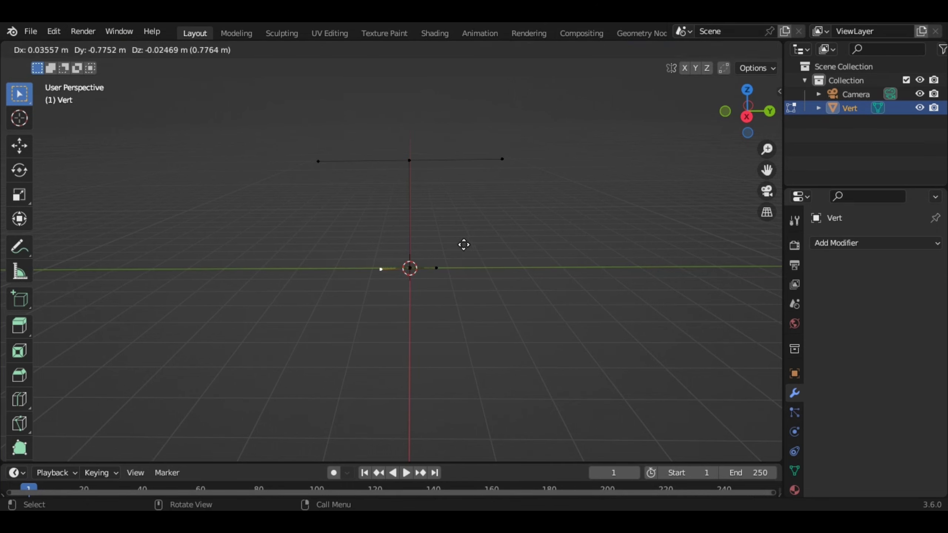
{"action": "left_click", "coordinate": [464, 245]}
{"action": "key", "text": "ctrl+z"}
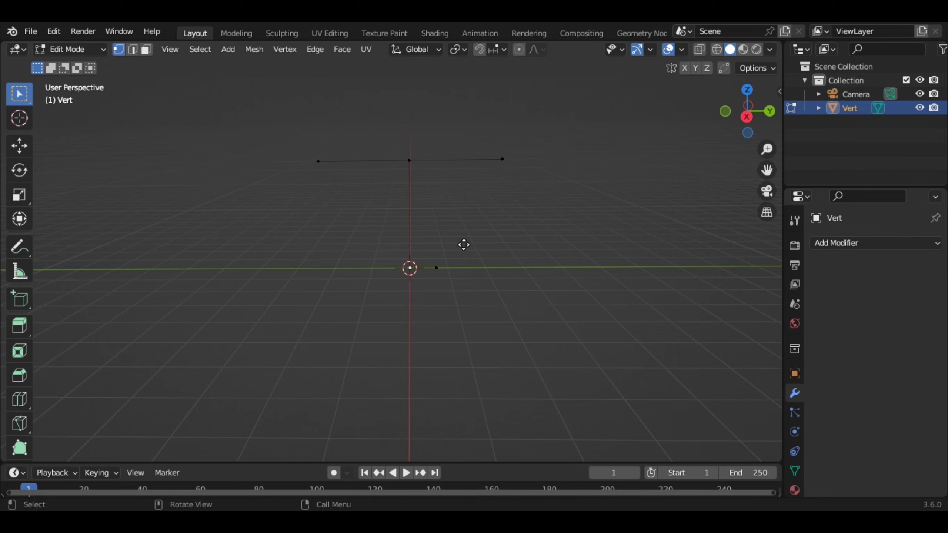
{"action": "key", "text": "e"}
{"action": "key", "text": "y"}
{"action": "left_click", "coordinate": [463, 283]}
{"action": "middle_click_drag", "start_coordinate": [464, 284], "coordinate": [440, 268]}
{"action": "key", "text": "e"}
{"action": "key", "text": "y"}
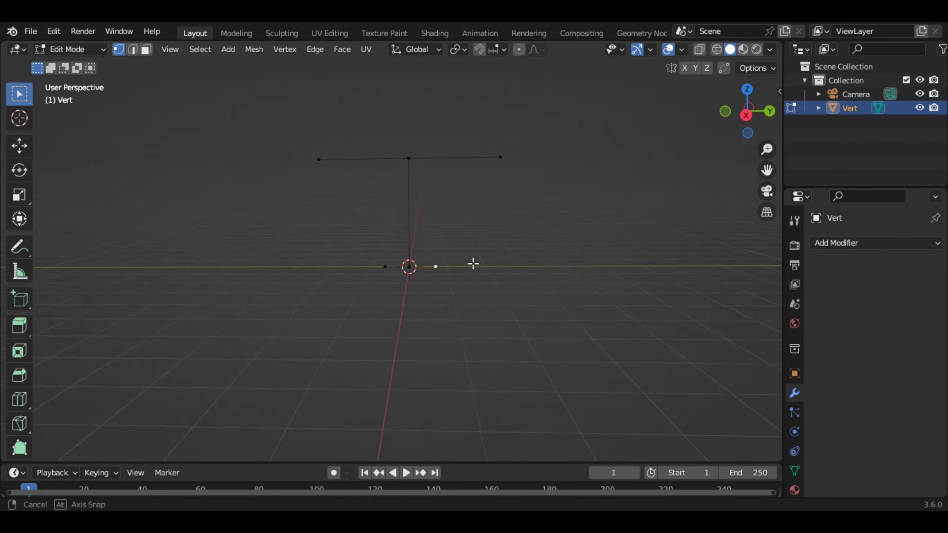
{"action": "left_click", "coordinate": [476, 265]}
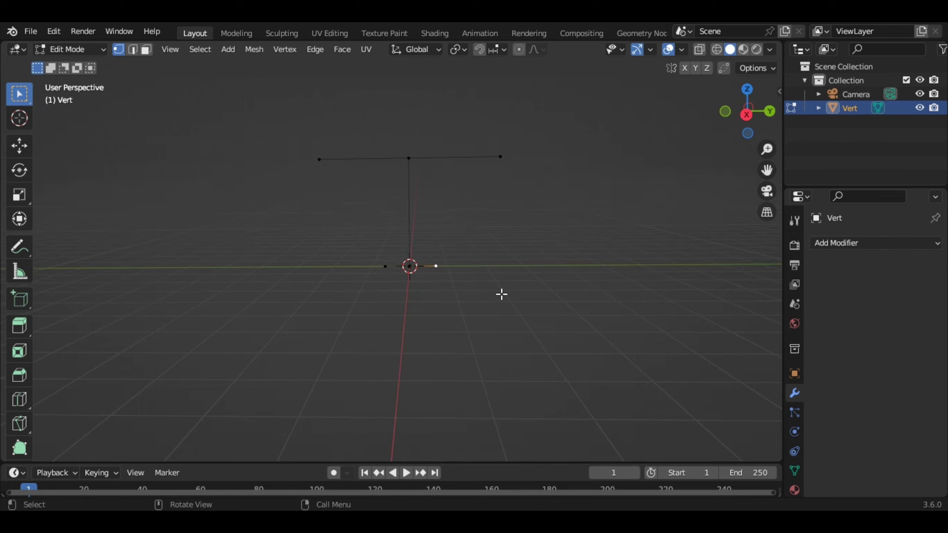
Move both hip vertices down along Z.
{"action": "key", "text": "z"}
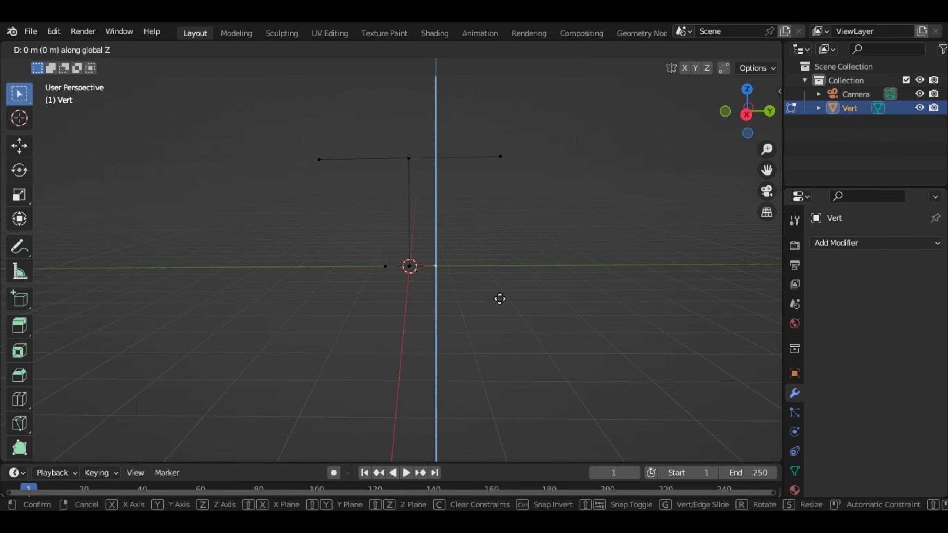
{"action": "left_click", "coordinate": [481, 307]}
{"action": "left_click", "coordinate": [385, 266]}
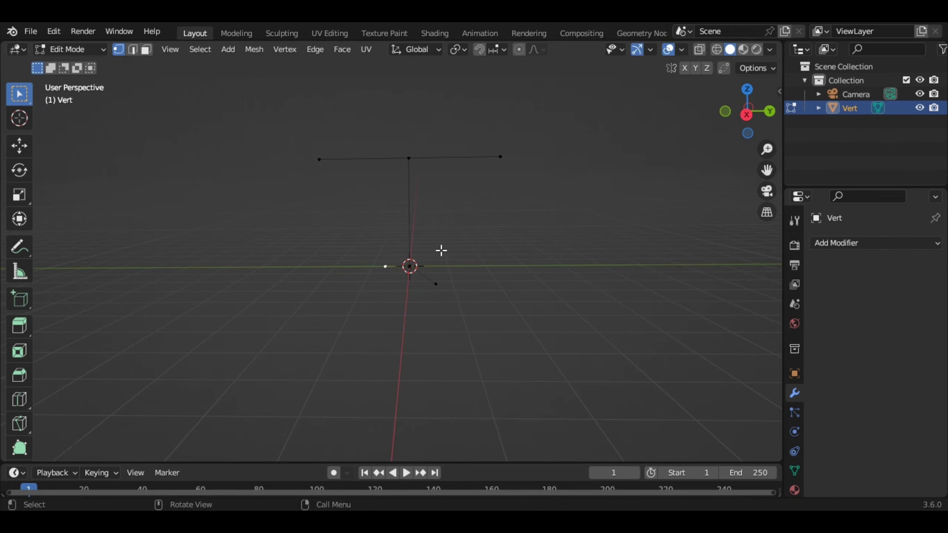
{"action": "key", "text": "g"}
{"action": "key", "text": "z"}
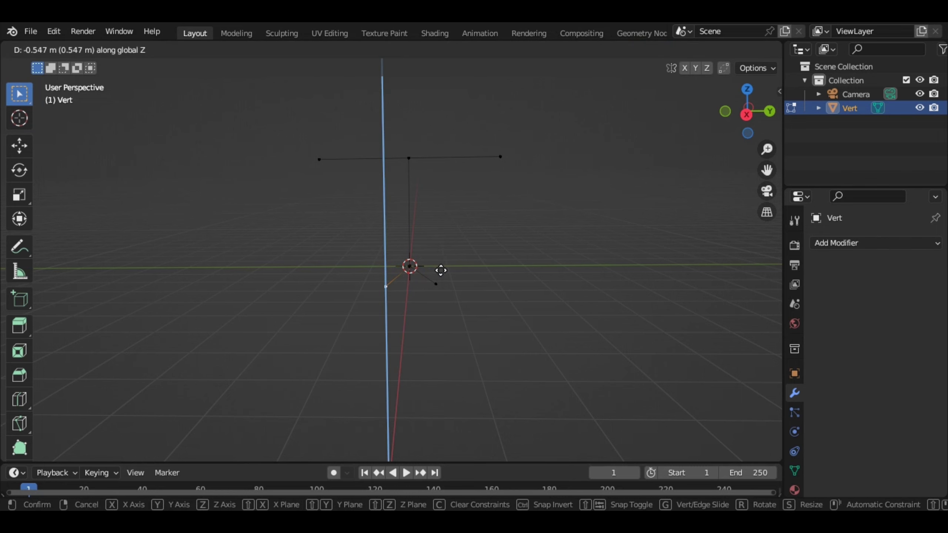
{"action": "left_click", "coordinate": [438, 267]}
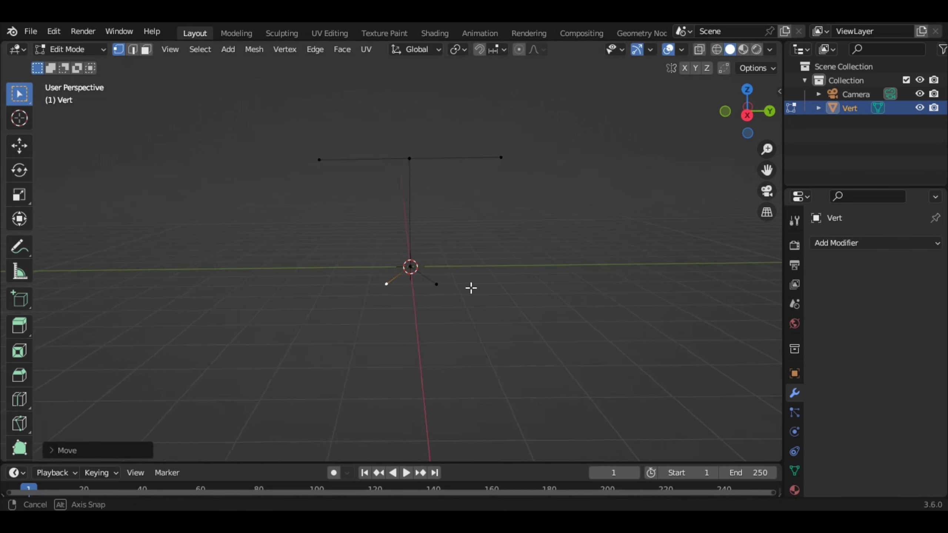
Extrude a vertical leg down along Z from each hip vertex.
{"action": "left_click", "coordinate": [435, 282]}
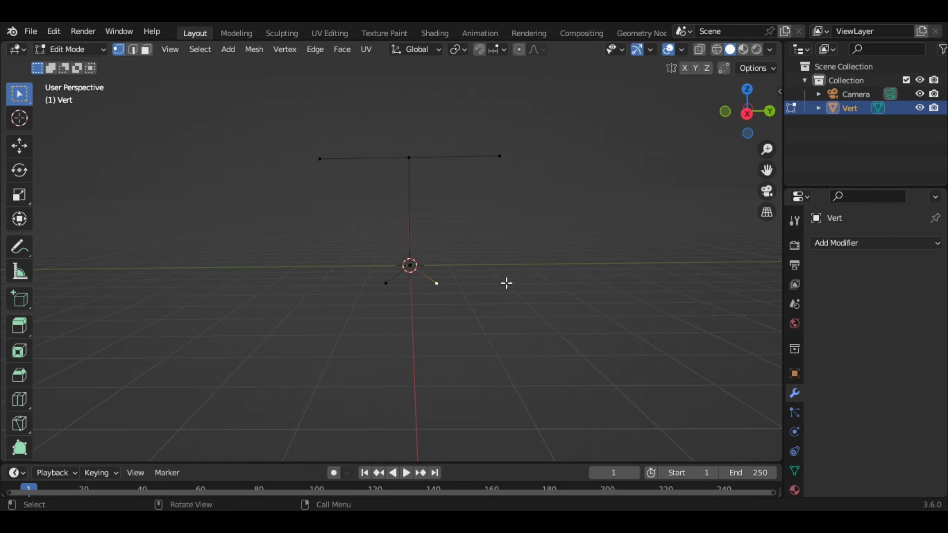
{"action": "key", "text": "g"}
{"action": "key", "text": "z"}
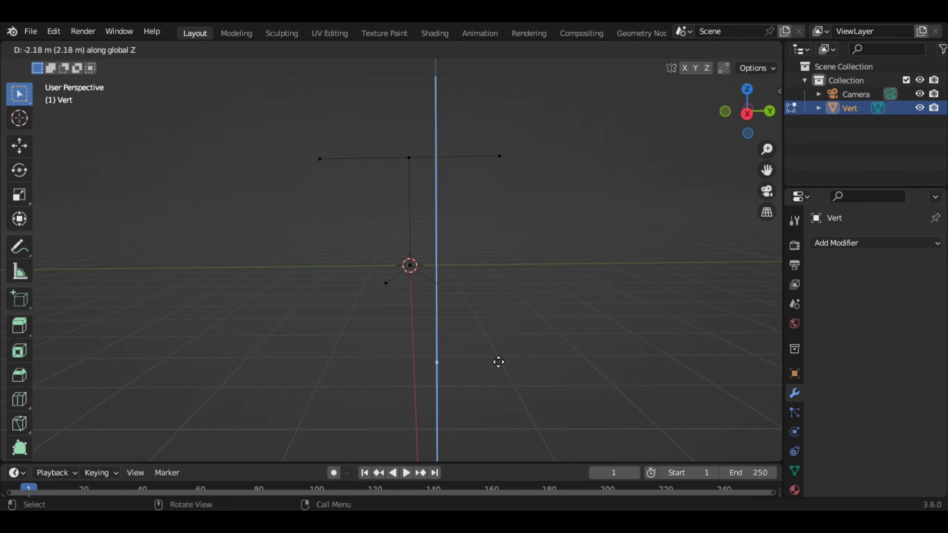
{"action": "left_click", "coordinate": [499, 362]}
{"action": "left_click", "coordinate": [385, 283]}
{"action": "key", "text": "e"}
{"action": "key", "text": "z"}
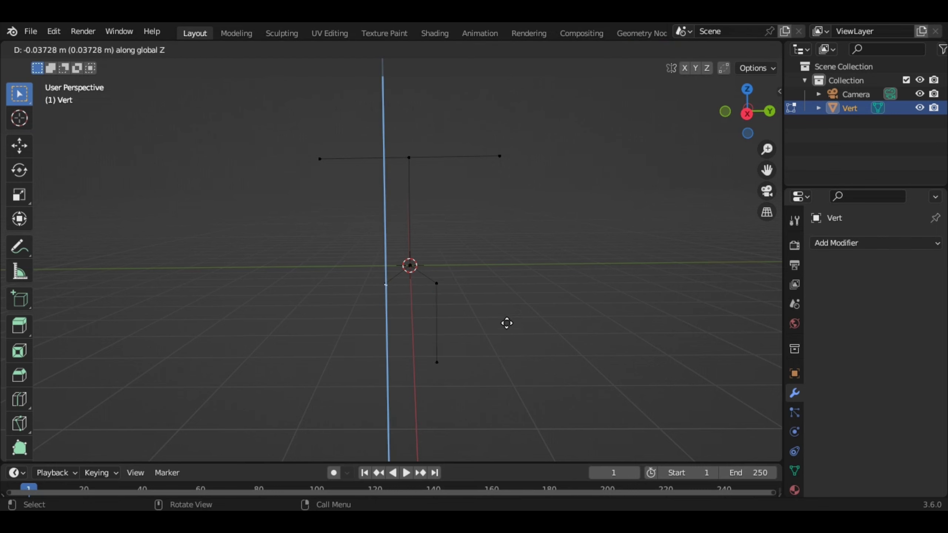
{"action": "left_click", "coordinate": [492, 389]}
{"action": "mouse_move", "coordinate": [493, 390]}
{"action": "middle_mouse_down"}
{"action": "mouse_move", "coordinate": [512, 317]}
{"action": "mouse_move", "coordinate": [503, 319]}
{"action": "mouse_move", "coordinate": [493, 233]}
{"action": "middle_mouse_up"}
{"action": "left_click", "coordinate": [411, 160]}
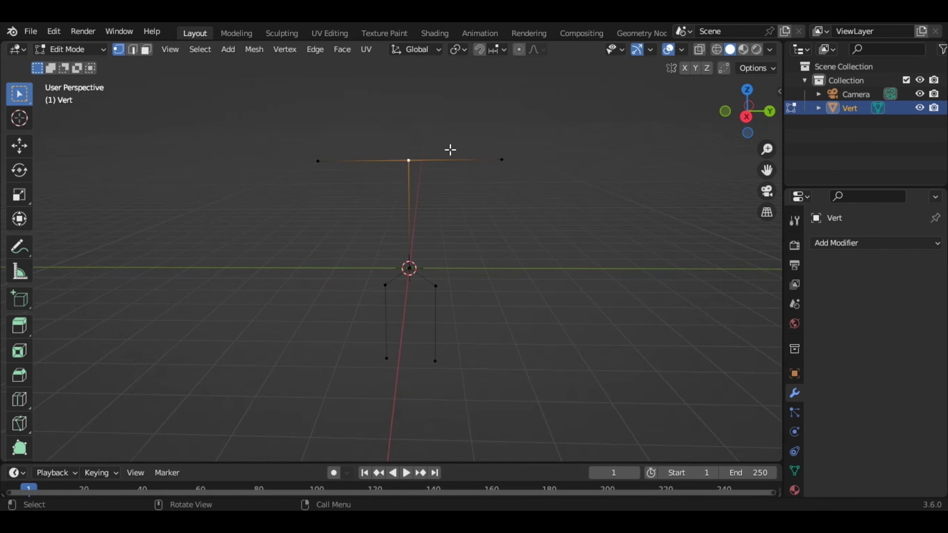
Extrude a head segment straight up along Z from the top spine vertex.
{"action": "key", "text": "e"}
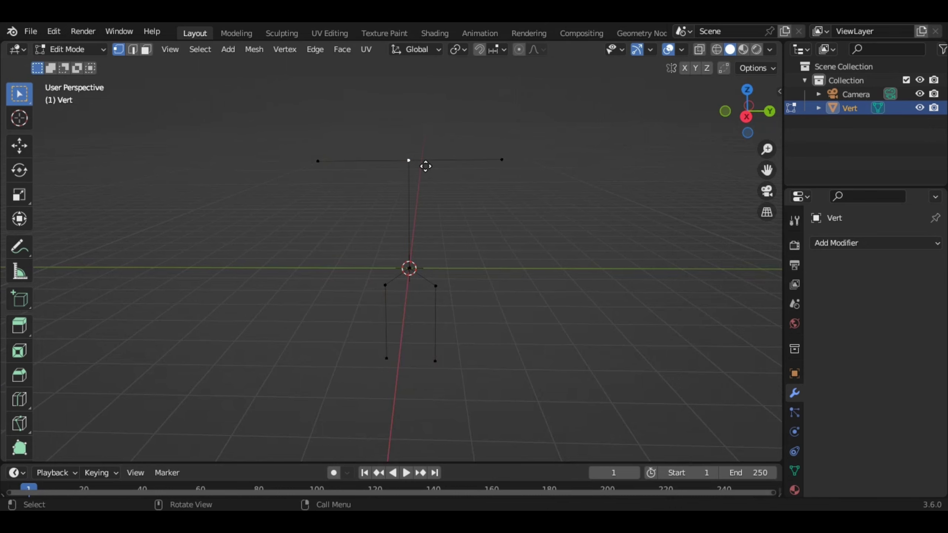
{"action": "key", "text": "z"}
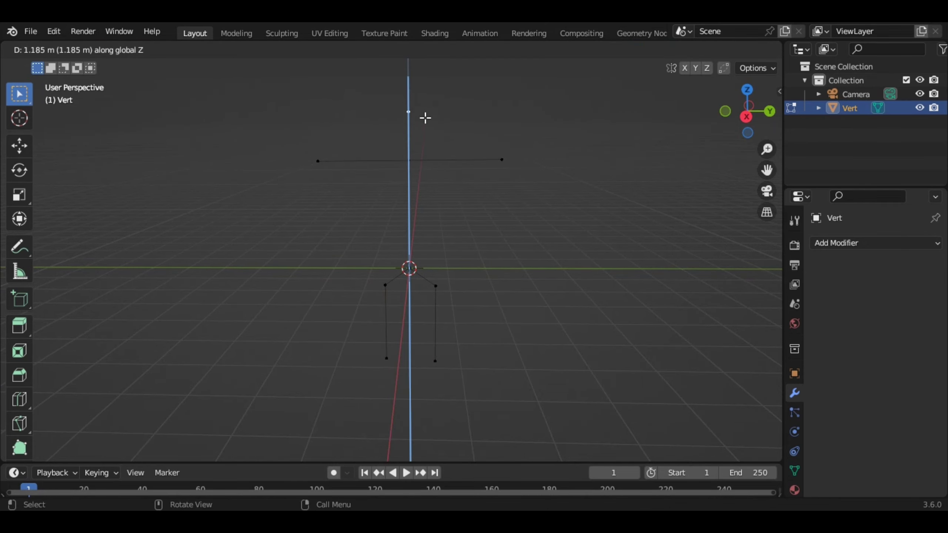
{"action": "left_click", "coordinate": [425, 118]}
{"action": "middle_click_drag", "start_coordinate": [489, 284], "coordinate": [479, 234]}
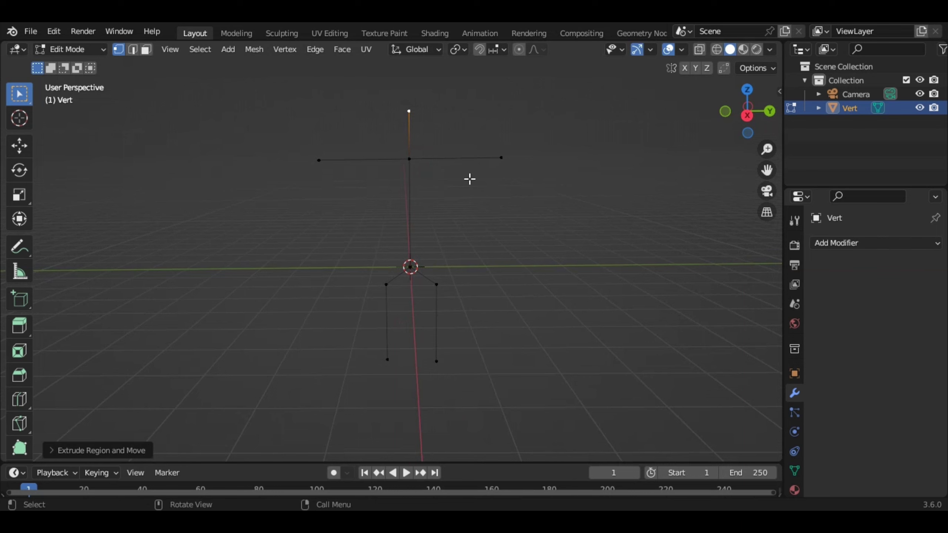
Lower the right arm's end vertex along Z, redoing the first attempt.
{"action": "left_click", "coordinate": [510, 158]}
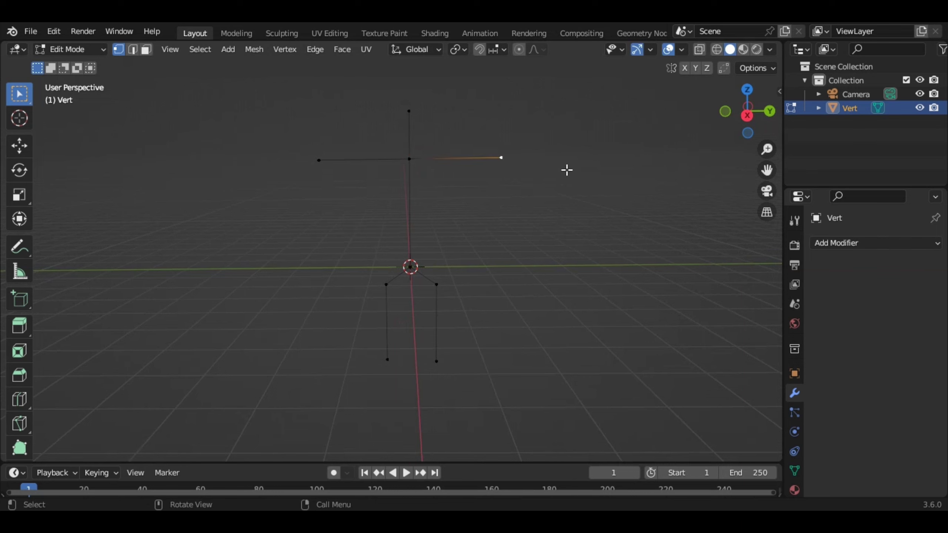
{"action": "key", "text": "g"}
{"action": "key", "text": "z"}
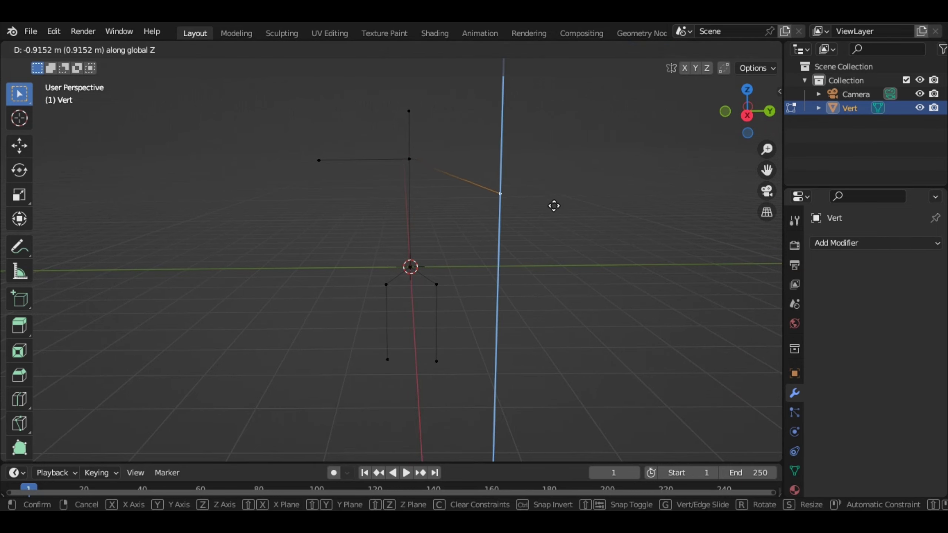
{"action": "left_click", "coordinate": [555, 206]}
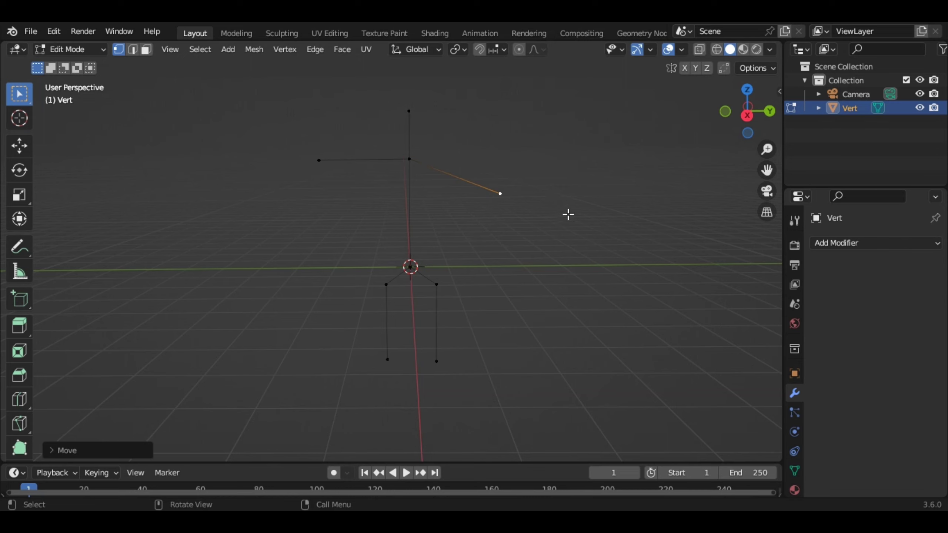
{"action": "key", "text": "ctrl+z"}
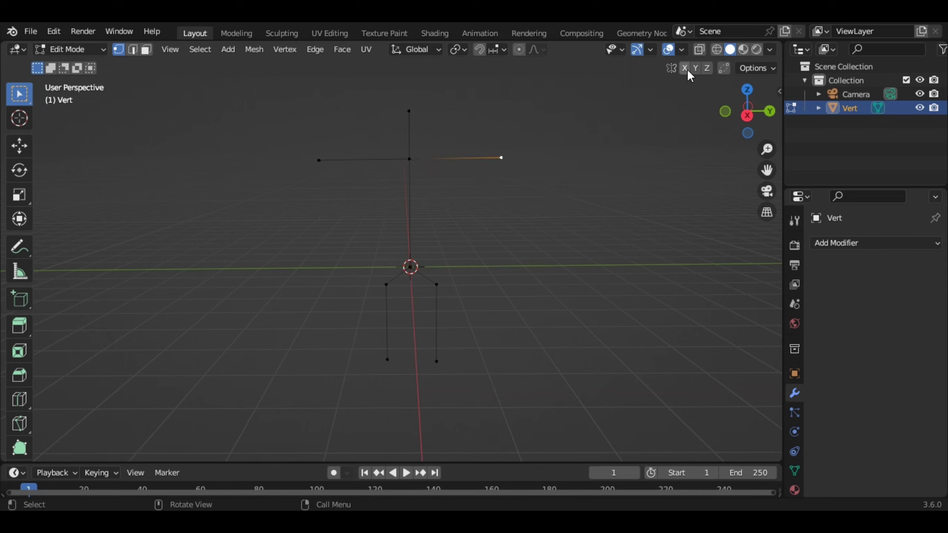
{"action": "key", "text": "g"}
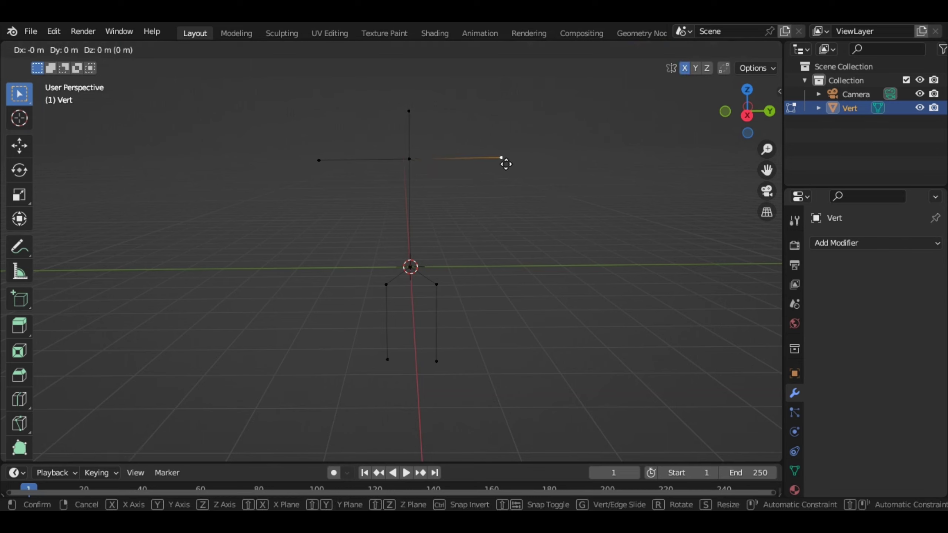
{"action": "key", "text": "z"}
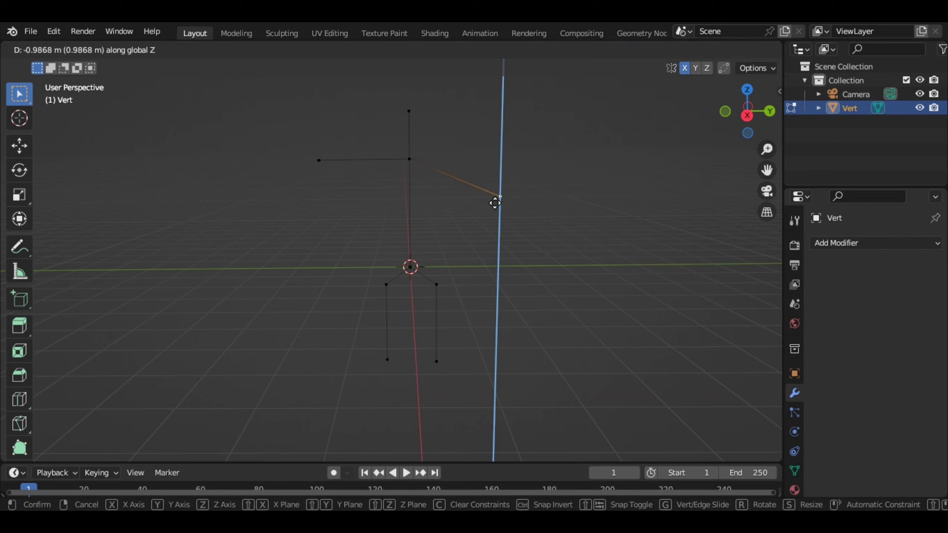
{"action": "left_click", "coordinate": [497, 198]}
Lower the left arm's end vertex along Z so it angles downward.
{"action": "left_click", "coordinate": [320, 161]}
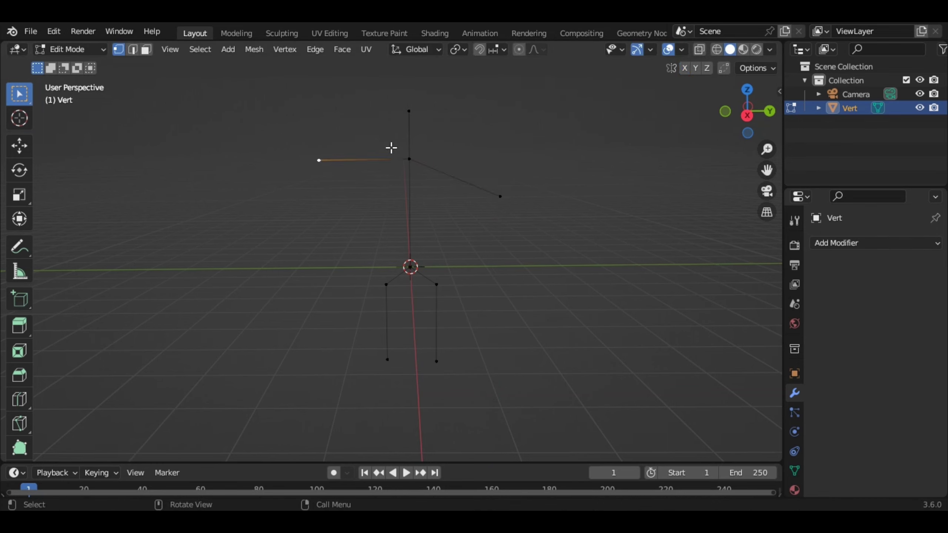
{"action": "key", "text": "g"}
{"action": "key", "text": "z"}
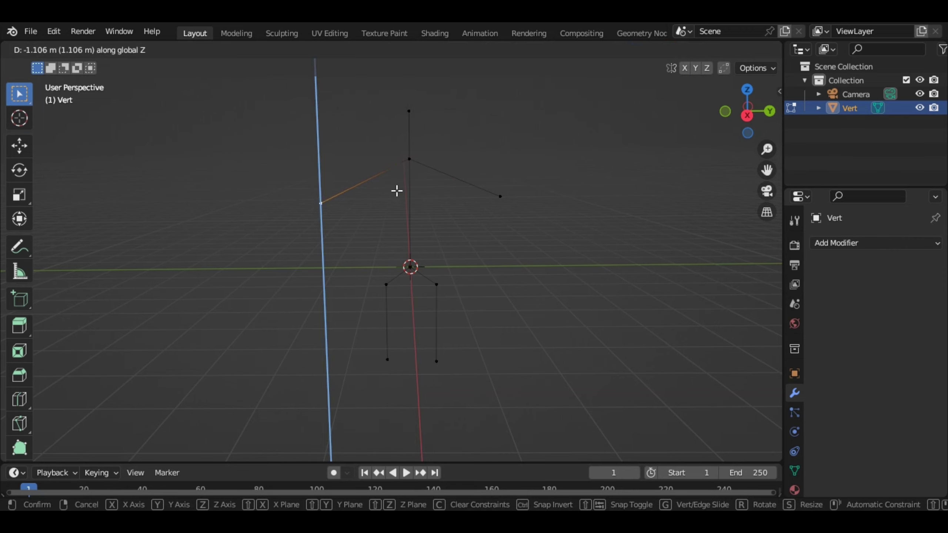
{"action": "left_click", "coordinate": [396, 191]}
{"action": "mouse_move", "coordinate": [529, 219]}
{"action": "middle_mouse_down"}
{"action": "mouse_move", "coordinate": [377, 226]}
{"action": "mouse_move", "coordinate": [581, 226]}
{"action": "mouse_move", "coordinate": [526, 209]}
{"action": "mouse_move", "coordinate": [534, 216]}
{"action": "mouse_move", "coordinate": [486, 252]}
{"action": "mouse_move", "coordinate": [502, 256]}
{"action": "mouse_move", "coordinate": [459, 272]}
{"action": "mouse_move", "coordinate": [570, 239]}
{"action": "mouse_move", "coordinate": [544, 235]}
{"action": "mouse_move", "coordinate": [560, 241]}
{"action": "middle_mouse_up"}
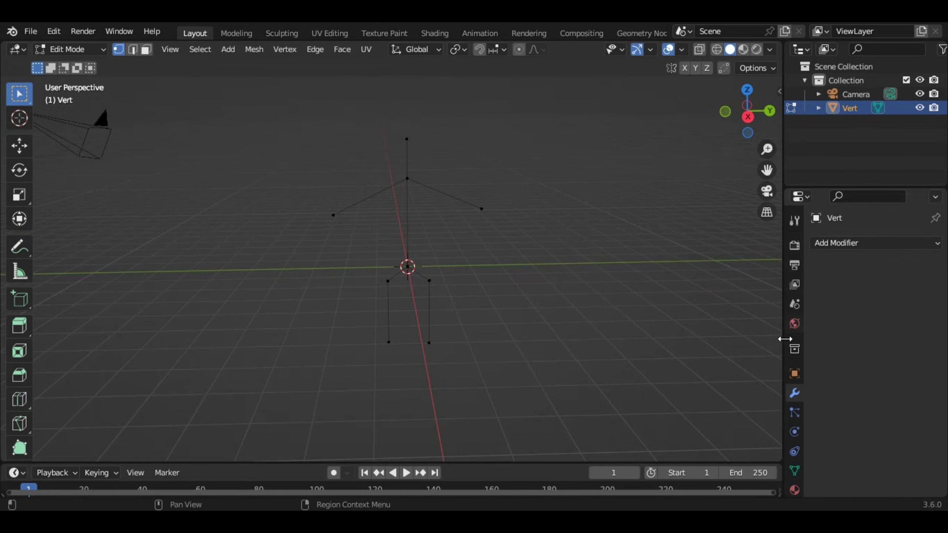
Add a Skin modifier to the Vert mesh and widen the Properties panel to read its settings.
{"action": "left_click", "coordinate": [847, 241]}
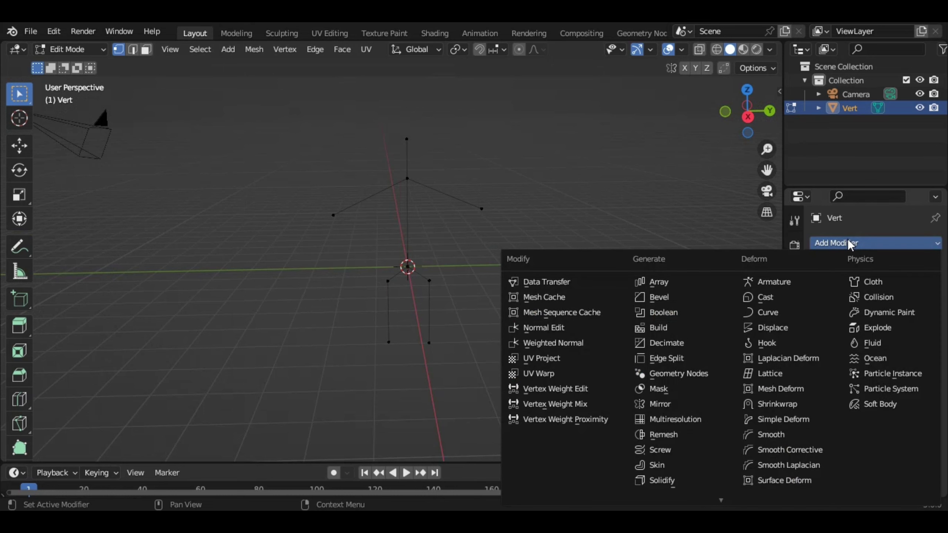
{"action": "left_click", "coordinate": [667, 465]}
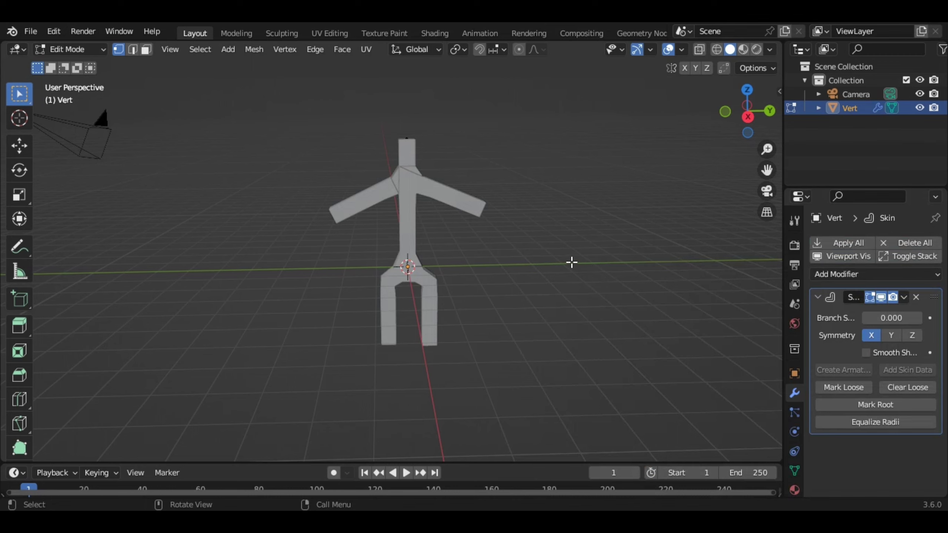
{"action": "mouse_move", "coordinate": [571, 263]}
{"action": "middle_mouse_down"}
{"action": "mouse_move", "coordinate": [424, 267]}
{"action": "mouse_move", "coordinate": [582, 247]}
{"action": "mouse_move", "coordinate": [483, 214]}
{"action": "mouse_move", "coordinate": [421, 246]}
{"action": "mouse_move", "coordinate": [467, 279]}
{"action": "mouse_move", "coordinate": [546, 206]}
{"action": "mouse_move", "coordinate": [568, 161]}
{"action": "mouse_move", "coordinate": [457, 221]}
{"action": "mouse_move", "coordinate": [446, 232]}
{"action": "mouse_move", "coordinate": [580, 206]}
{"action": "mouse_move", "coordinate": [549, 194]}
{"action": "middle_mouse_up"}
{"action": "scroll", "coordinate": [545, 169], "scroll_direction": "up", "scroll_amount": 3}
{"action": "scroll", "coordinate": [544, 169], "scroll_direction": "down", "scroll_amount": 4}
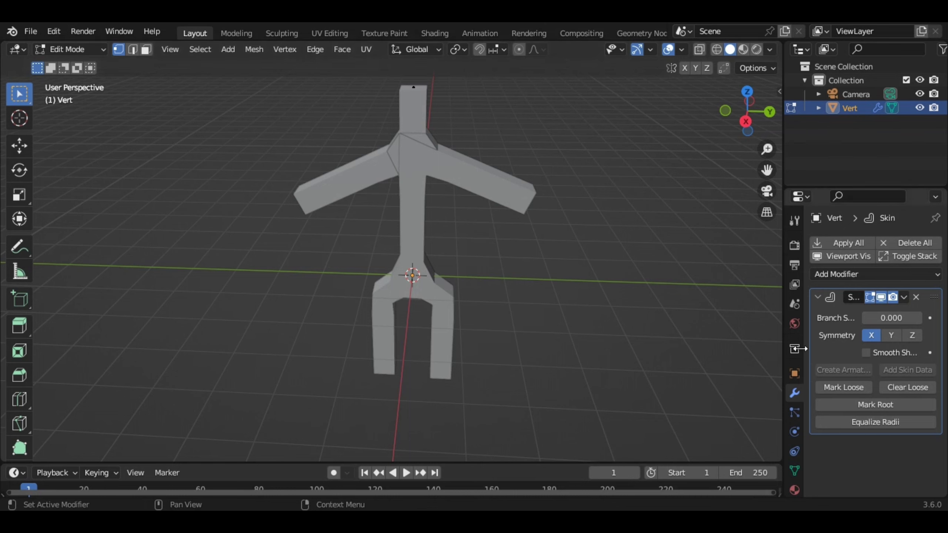
{"action": "left_click_drag", "start_coordinate": [781, 361], "coordinate": [730, 361]}
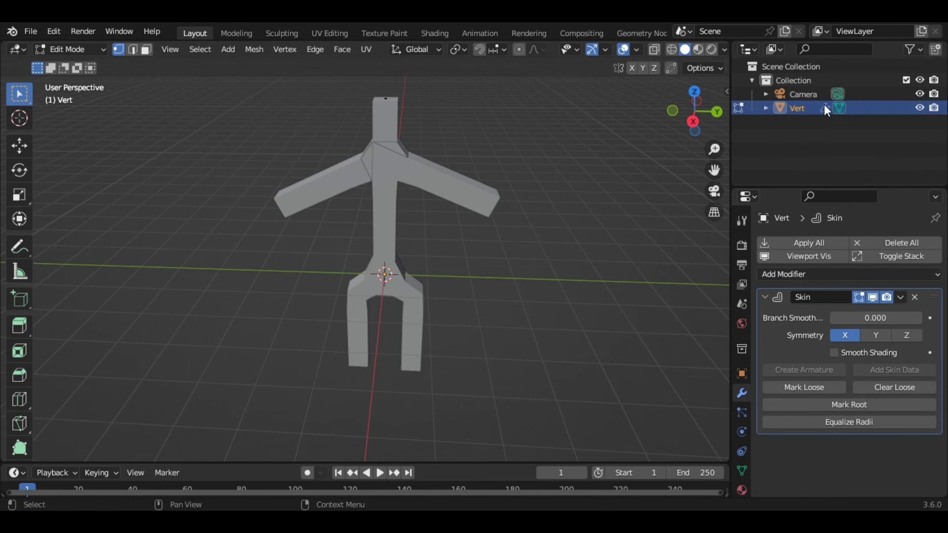
Zoom, orbit and pan the view to frame the skinned figure from the front.
{"action": "scroll", "coordinate": [476, 299], "scroll_direction": "down", "scroll_amount": 2}
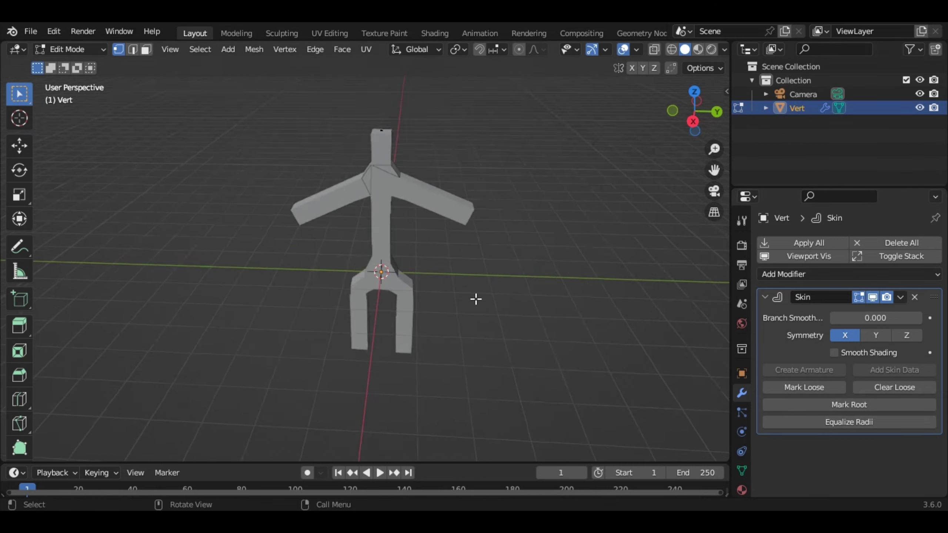
{"action": "scroll", "coordinate": [476, 299], "scroll_direction": "down", "scroll_amount": 1}
{"action": "mouse_move", "coordinate": [502, 341]}
{"action": "middle_mouse_down"}
{"action": "mouse_move", "coordinate": [509, 300]}
{"action": "mouse_move", "coordinate": [462, 238]}
{"action": "middle_mouse_up"}
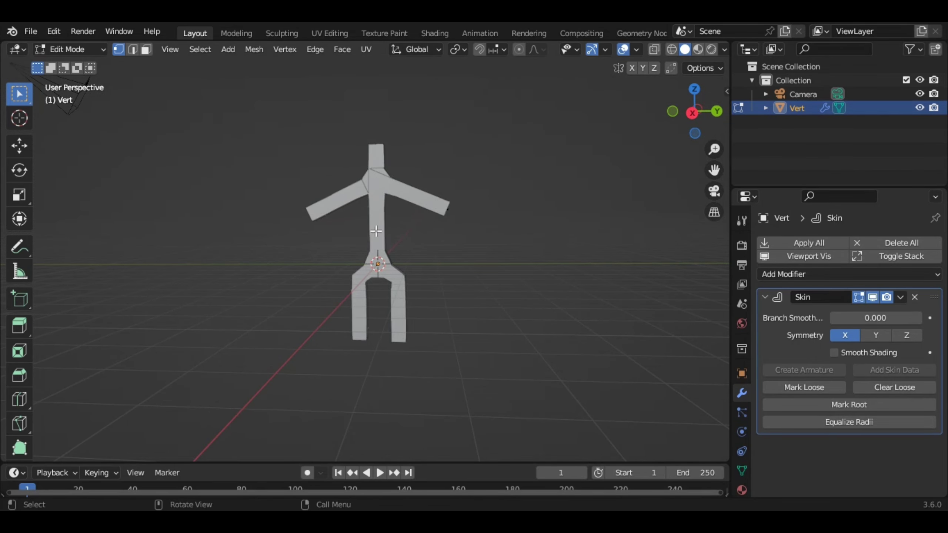
{"action": "scroll", "coordinate": [454, 258], "scroll_direction": "up", "scroll_amount": 2}
{"action": "scroll", "coordinate": [451, 259], "scroll_direction": "down", "scroll_amount": 2}
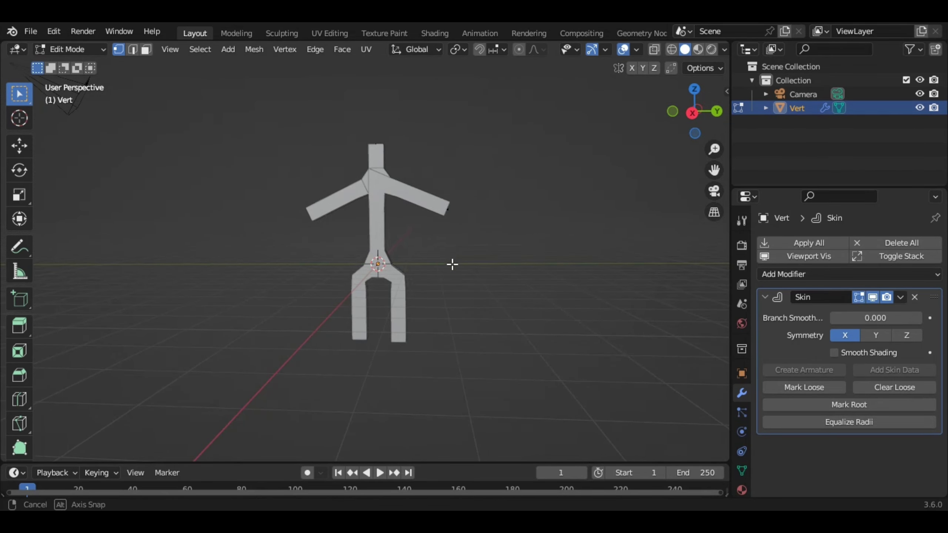
{"action": "mouse_move", "coordinate": [451, 265]}
{"action": "middle_mouse_down"}
{"action": "mouse_move", "coordinate": [476, 323]}
{"action": "mouse_move", "coordinate": [470, 307]}
{"action": "middle_mouse_up"}
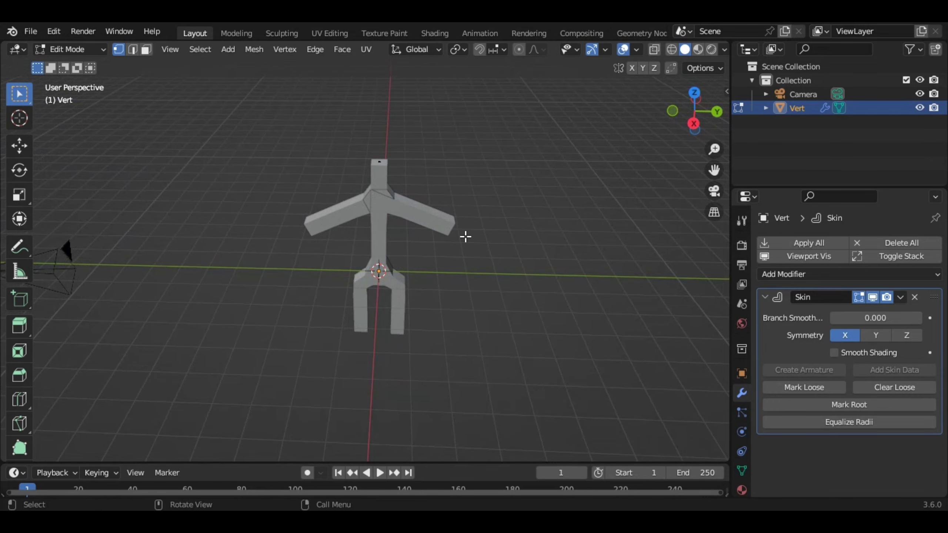
{"action": "scroll", "coordinate": [472, 237], "scroll_direction": "up", "scroll_amount": 1}
{"action": "scroll", "coordinate": [472, 237], "scroll_direction": "up", "scroll_amount": 2}
{"action": "left_click_drag", "start_coordinate": [714, 170], "coordinate": [634, 206]}
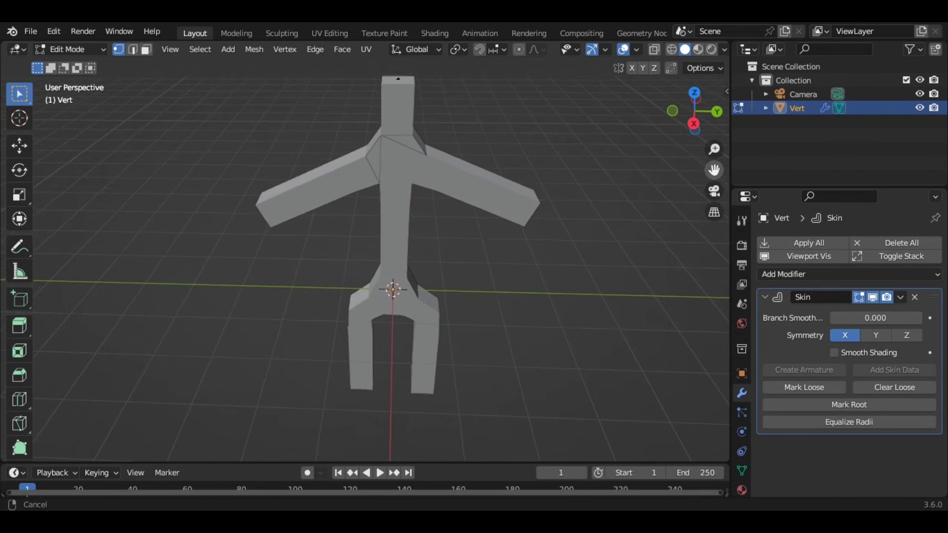
{"action": "middle_click_drag", "start_coordinate": [562, 243], "coordinate": [552, 231]}
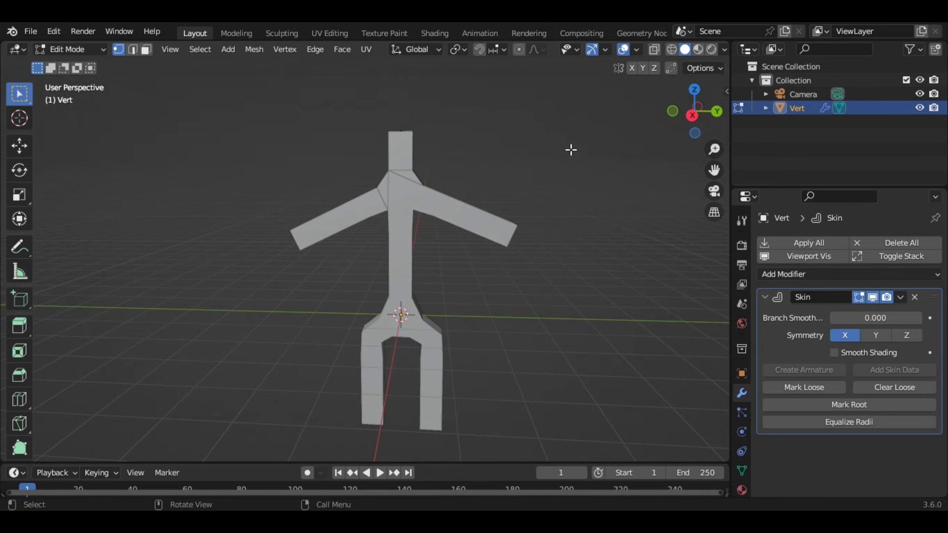
Switch to wireframe X-ray shading and select all skeleton vertices.
{"action": "left_click", "coordinate": [670, 49]}
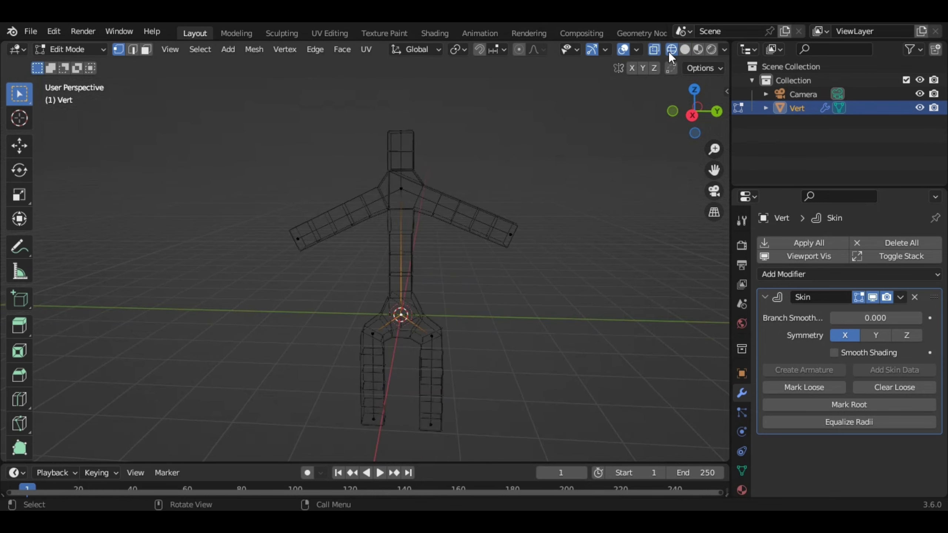
{"action": "mouse_move", "coordinate": [533, 187]}
{"action": "middle_mouse_down"}
{"action": "mouse_move", "coordinate": [518, 190]}
{"action": "mouse_move", "coordinate": [539, 193]}
{"action": "mouse_move", "coordinate": [446, 206]}
{"action": "middle_mouse_up"}
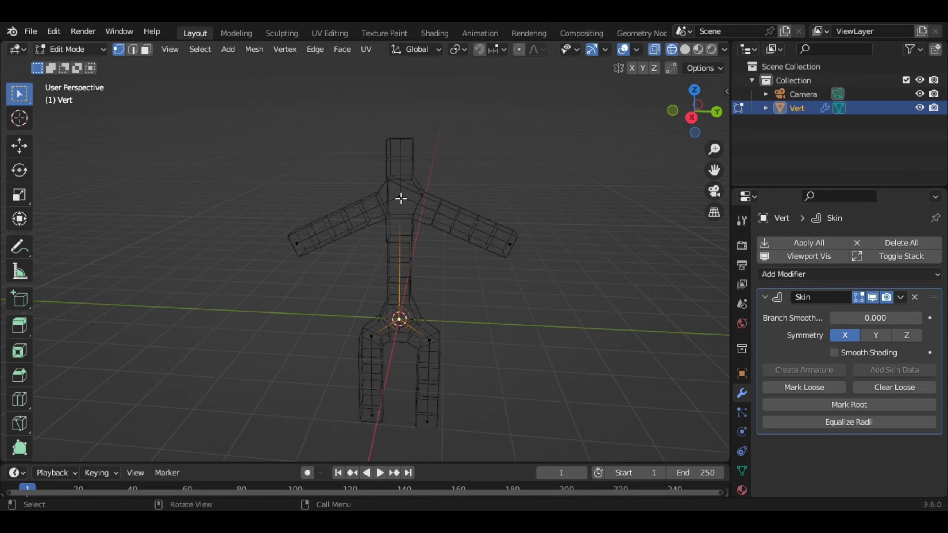
{"action": "key", "text": "a"}
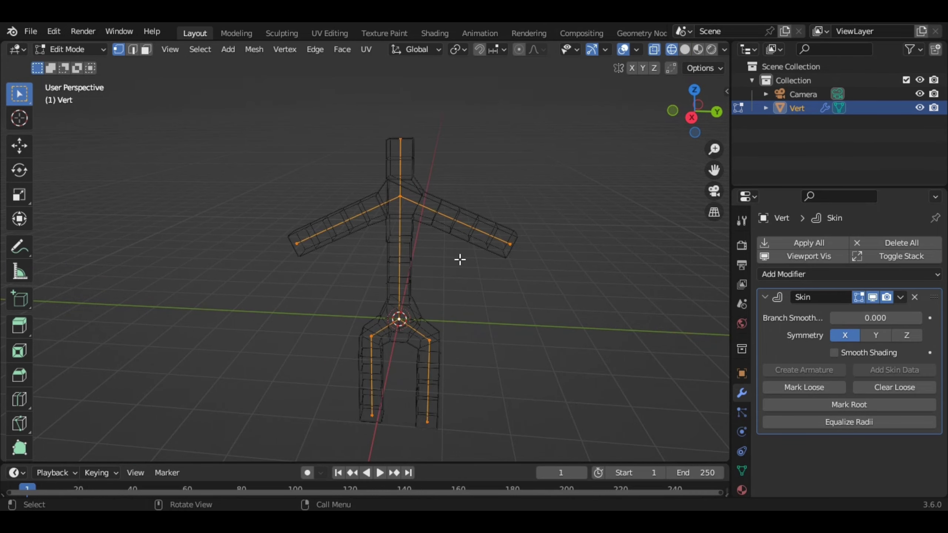
{"action": "mouse_move", "coordinate": [459, 259]}
{"action": "middle_mouse_down"}
{"action": "mouse_move", "coordinate": [482, 275]}
{"action": "mouse_move", "coordinate": [400, 269]}
{"action": "mouse_move", "coordinate": [499, 257]}
{"action": "mouse_move", "coordinate": [486, 260]}
{"action": "middle_mouse_up"}
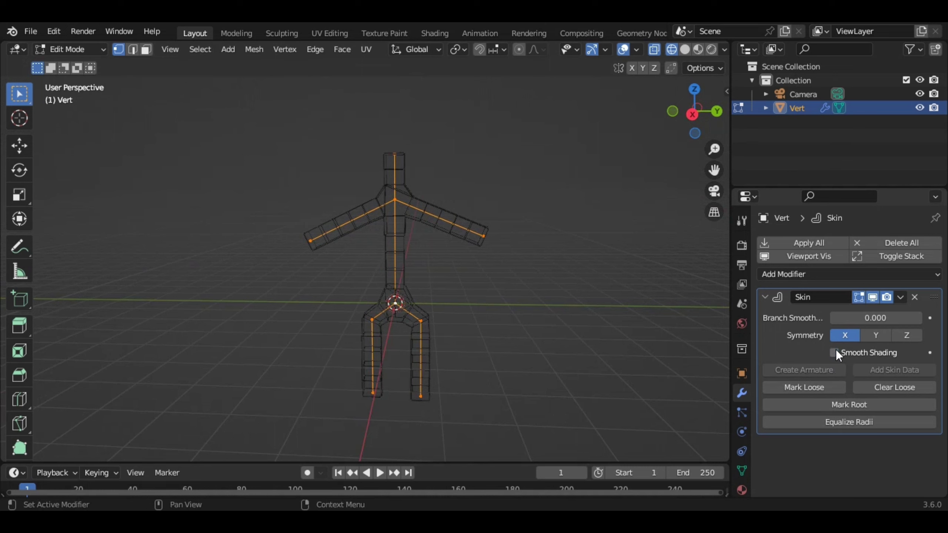
Return to Solid shading and enable Smooth Shading on the Skin modifier.
{"action": "left_click", "coordinate": [684, 48]}
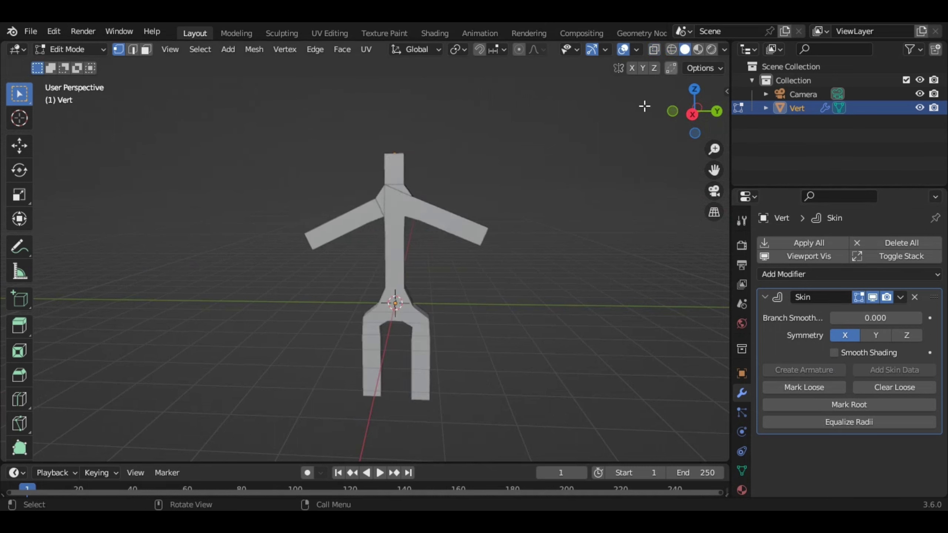
{"action": "left_click", "coordinate": [834, 352]}
{"action": "mouse_move", "coordinate": [523, 227]}
{"action": "middle_mouse_down"}
{"action": "mouse_move", "coordinate": [396, 267]}
{"action": "mouse_move", "coordinate": [412, 307]}
{"action": "mouse_move", "coordinate": [509, 246]}
{"action": "mouse_move", "coordinate": [525, 252]}
{"action": "middle_mouse_up"}
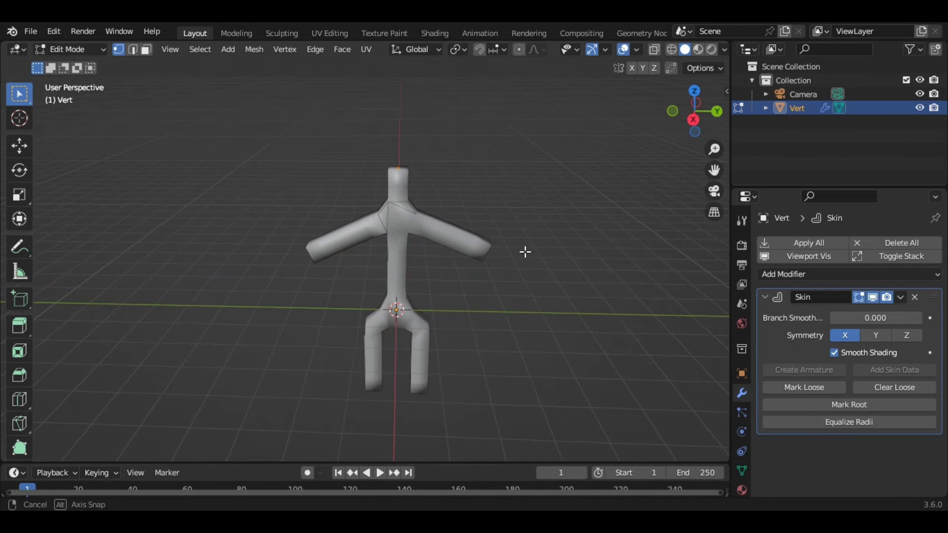
Adjust Branch Smoothing and toggle X-ray with Alt+Z to reveal the skeleton.
{"action": "mouse_move", "coordinate": [850, 316]}
{"action": "left_mouse_down"}
{"action": "mouse_move", "coordinate": [921, 318]}
{"action": "mouse_move", "coordinate": [830, 318]}
{"action": "left_mouse_up"}
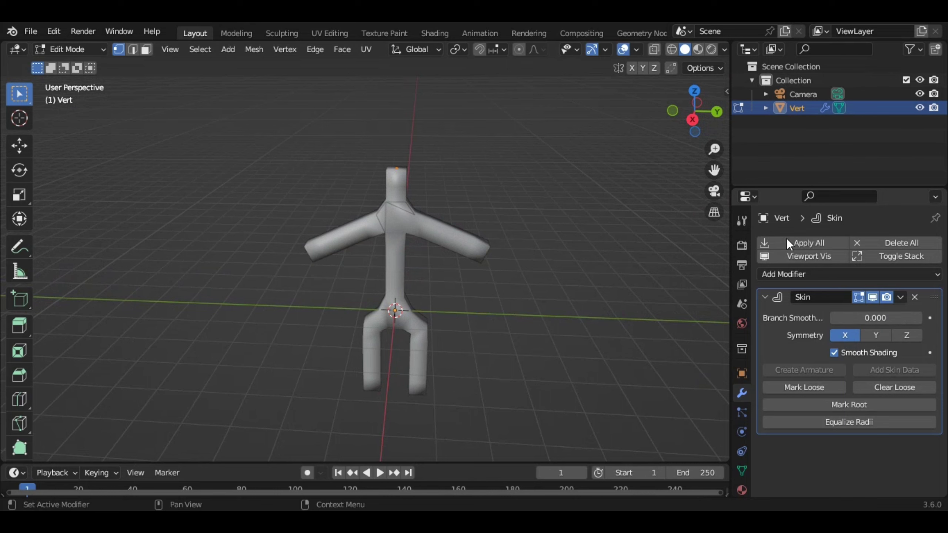
{"action": "scroll", "coordinate": [458, 258], "scroll_direction": "up", "scroll_amount": 2}
{"action": "mouse_move", "coordinate": [457, 258]}
{"action": "middle_mouse_down"}
{"action": "mouse_move", "coordinate": [499, 286]}
{"action": "mouse_move", "coordinate": [541, 286]}
{"action": "mouse_move", "coordinate": [463, 315]}
{"action": "mouse_move", "coordinate": [502, 337]}
{"action": "mouse_move", "coordinate": [535, 319]}
{"action": "middle_mouse_up"}
{"action": "middle_click_drag", "start_coordinate": [418, 123], "coordinate": [511, 314]}
{"action": "key", "text": "alt+z"}
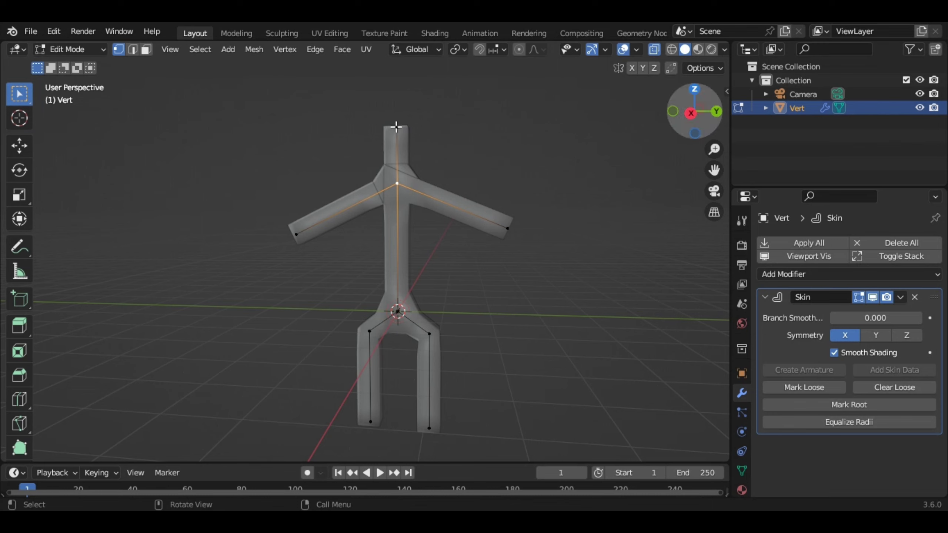
Enlarge the skin radius at the top head vertex with Ctrl+A.
{"action": "left_click", "coordinate": [395, 127]}
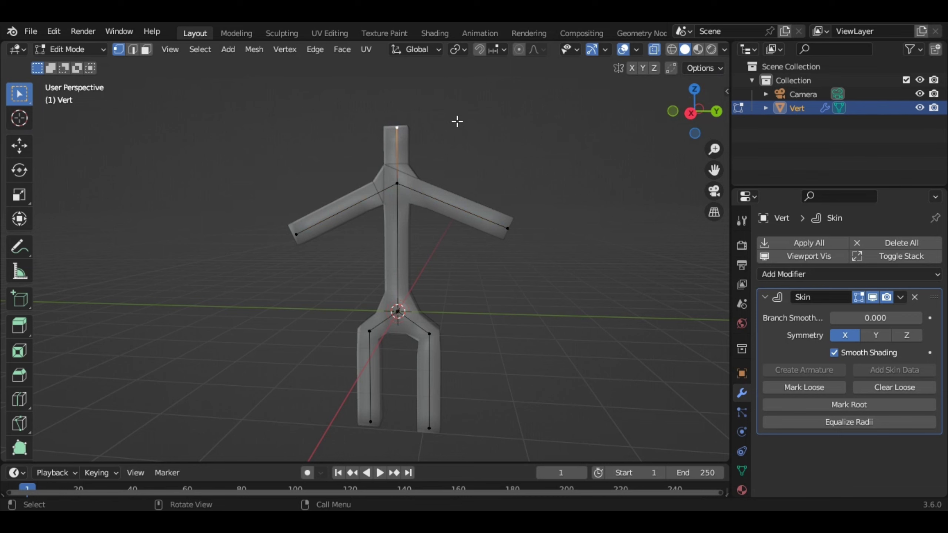
{"action": "key", "text": "ctrl+a"}
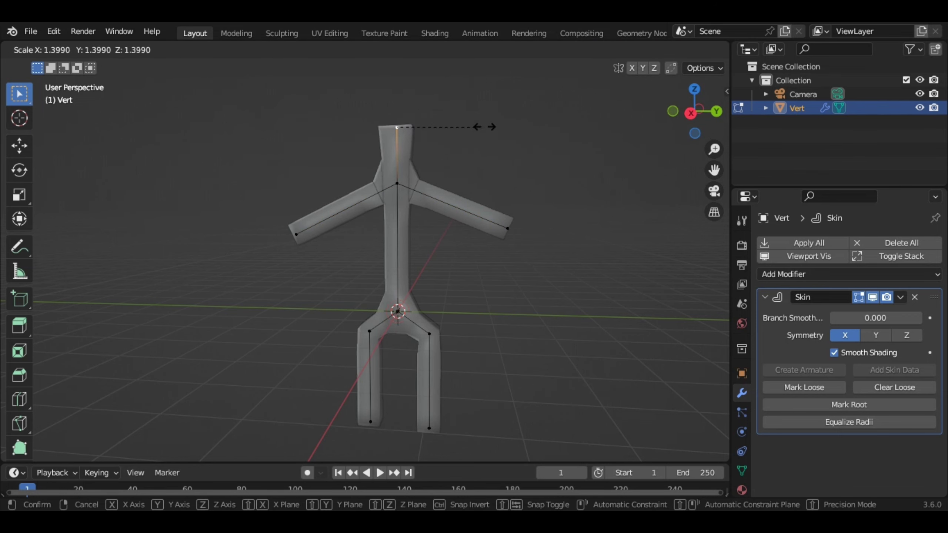
{"action": "left_click", "coordinate": [498, 123]}
{"action": "mouse_move", "coordinate": [498, 123]}
{"action": "middle_mouse_down"}
{"action": "mouse_move", "coordinate": [436, 227]}
{"action": "mouse_move", "coordinate": [505, 191]}
{"action": "mouse_move", "coordinate": [514, 153]}
{"action": "mouse_move", "coordinate": [504, 135]}
{"action": "mouse_move", "coordinate": [524, 228]}
{"action": "mouse_move", "coordinate": [536, 233]}
{"action": "mouse_move", "coordinate": [520, 231]}
{"action": "middle_mouse_up"}
Undo the resize, toggle Mark Loose on the chest joint twice, and finish with Clear Loose.
{"action": "key", "text": "ctrl+z"}
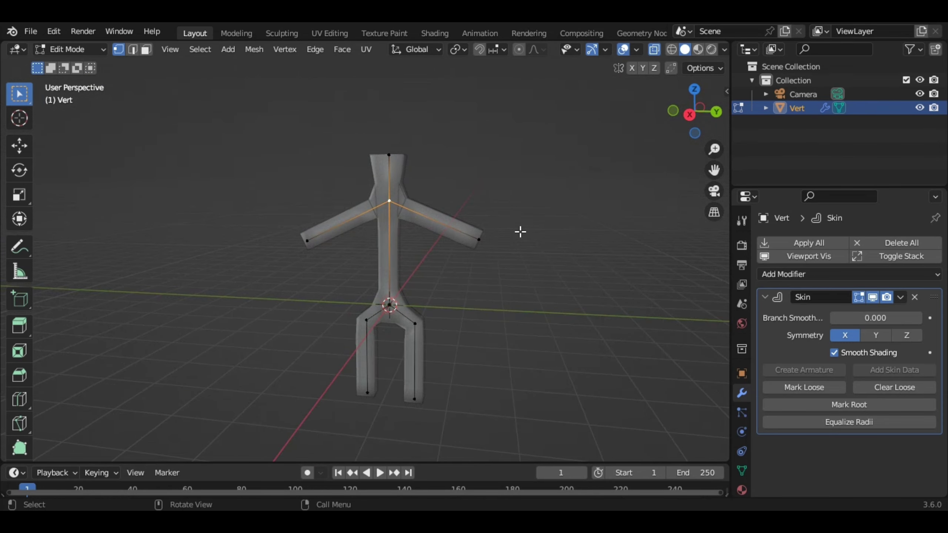
{"action": "left_click", "coordinate": [783, 385]}
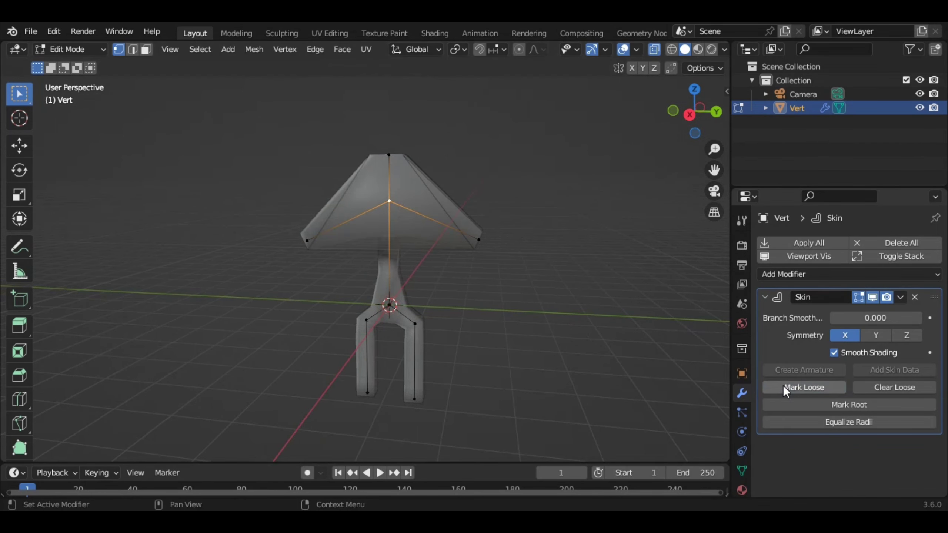
{"action": "mouse_move", "coordinate": [491, 192]}
{"action": "middle_mouse_down"}
{"action": "mouse_move", "coordinate": [312, 313]}
{"action": "mouse_move", "coordinate": [421, 294]}
{"action": "mouse_move", "coordinate": [527, 189]}
{"action": "mouse_move", "coordinate": [562, 254]}
{"action": "middle_mouse_up"}
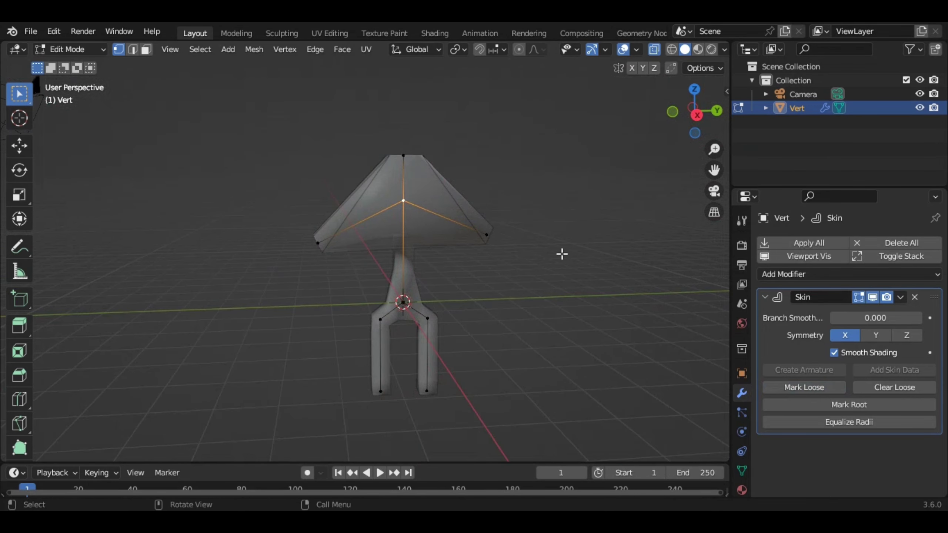
{"action": "left_click", "coordinate": [888, 390]}
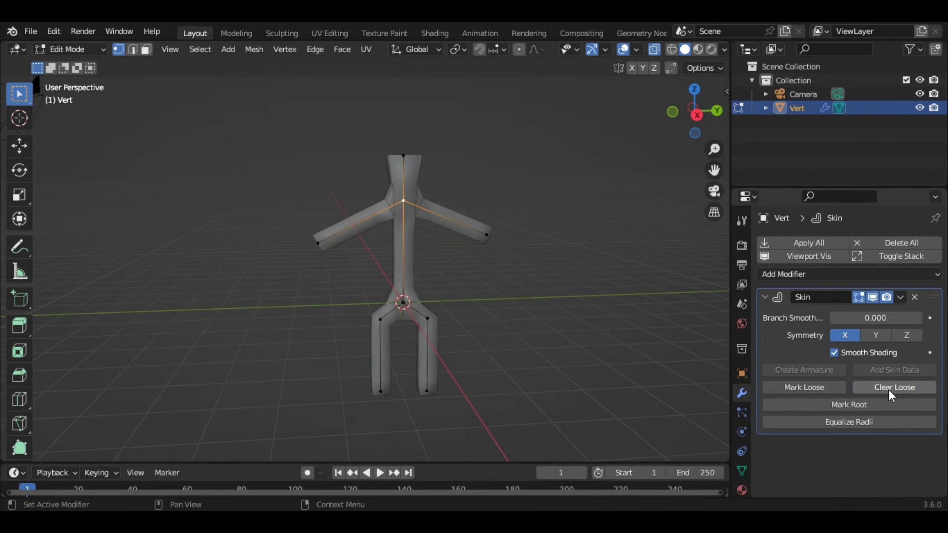
{"action": "left_click", "coordinate": [819, 392]}
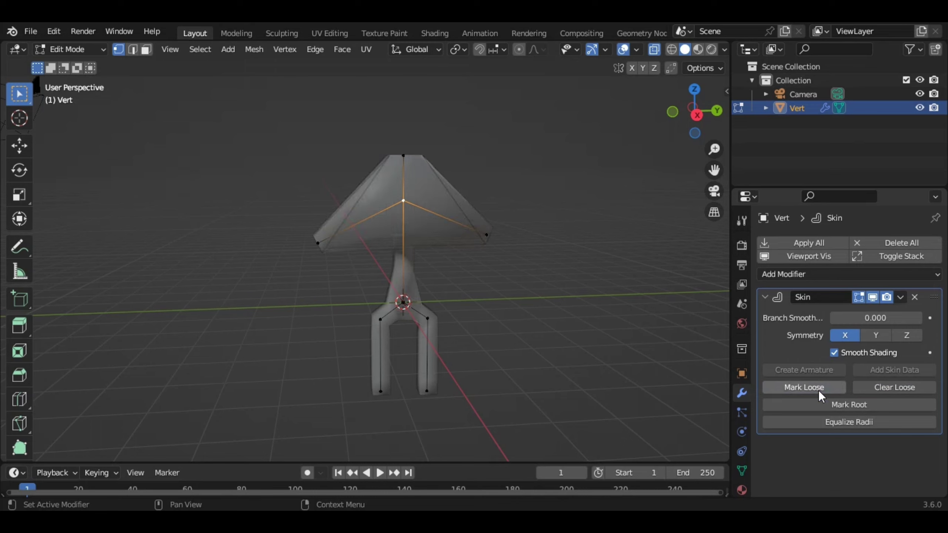
{"action": "left_click", "coordinate": [911, 389]}
{"action": "mouse_move", "coordinate": [567, 222]}
{"action": "middle_mouse_down"}
{"action": "mouse_move", "coordinate": [462, 237]}
{"action": "mouse_move", "coordinate": [579, 243]}
{"action": "mouse_move", "coordinate": [519, 224]}
{"action": "mouse_move", "coordinate": [672, 233]}
{"action": "mouse_move", "coordinate": [627, 271]}
{"action": "mouse_move", "coordinate": [606, 260]}
{"action": "mouse_move", "coordinate": [618, 250]}
{"action": "middle_mouse_up"}
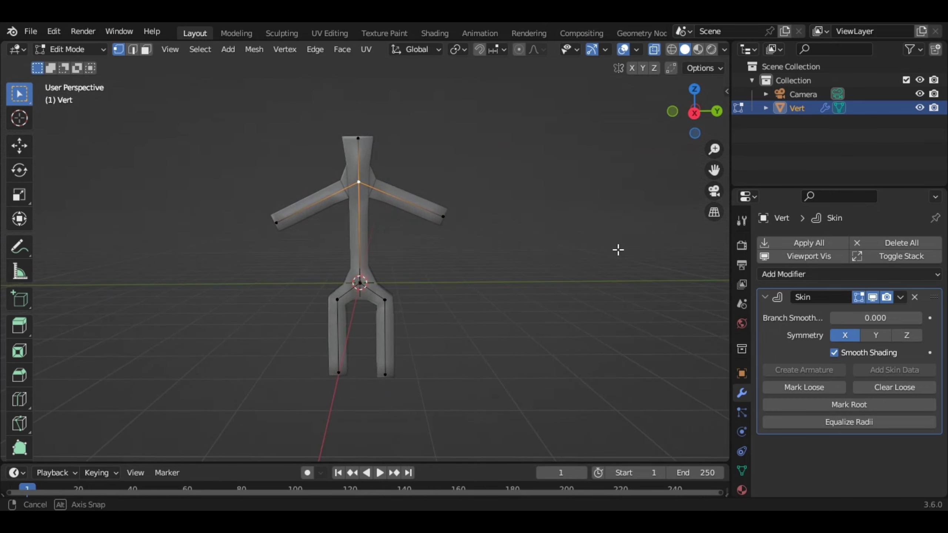
Zoom into the hips, select the central pelvis vertex, then zoom back out to the whole figure.
{"action": "scroll", "coordinate": [430, 318], "scroll_direction": "up", "scroll_amount": 4}
{"action": "scroll", "coordinate": [430, 318], "scroll_direction": "up", "scroll_amount": 3}
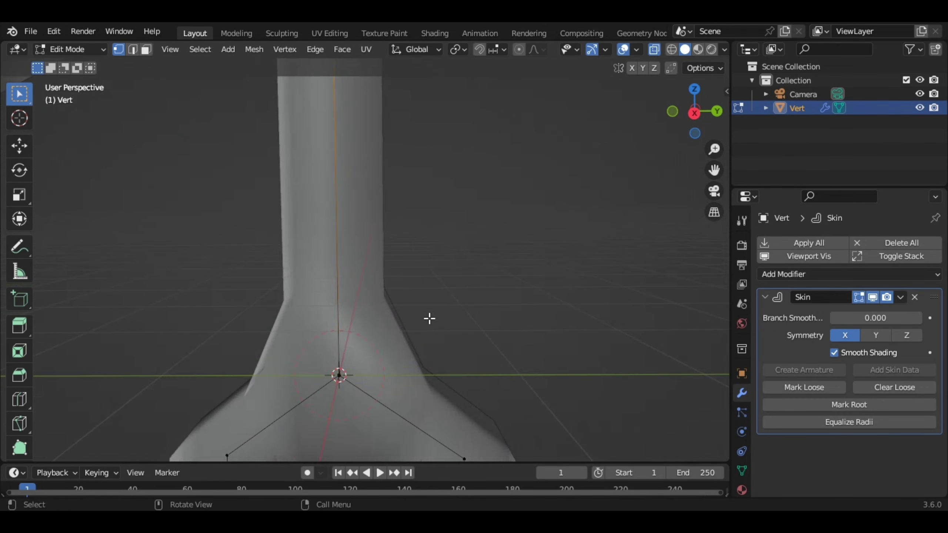
{"action": "left_click", "coordinate": [345, 357]}
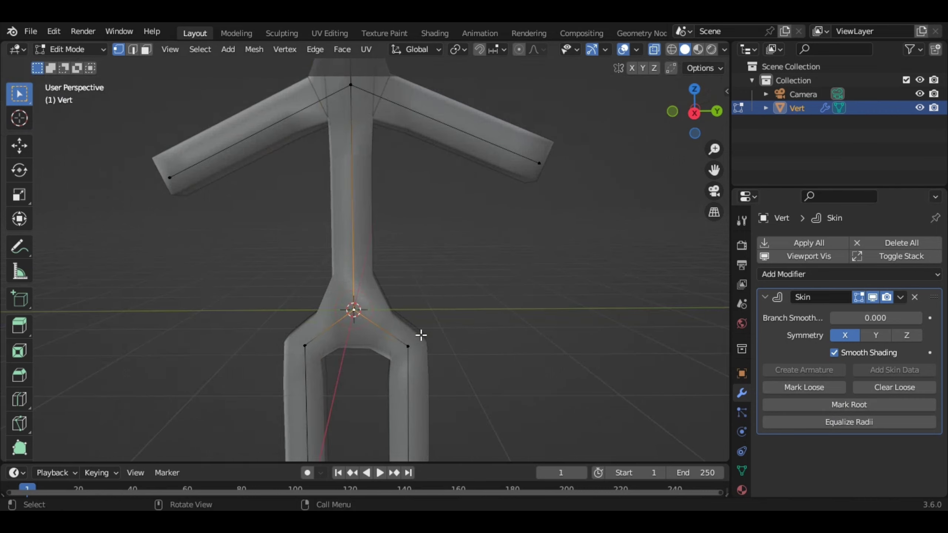
{"action": "mouse_move", "coordinate": [420, 336]}
{"action": "middle_mouse_down"}
{"action": "mouse_move", "coordinate": [381, 357]}
{"action": "mouse_move", "coordinate": [467, 308]}
{"action": "middle_mouse_up"}
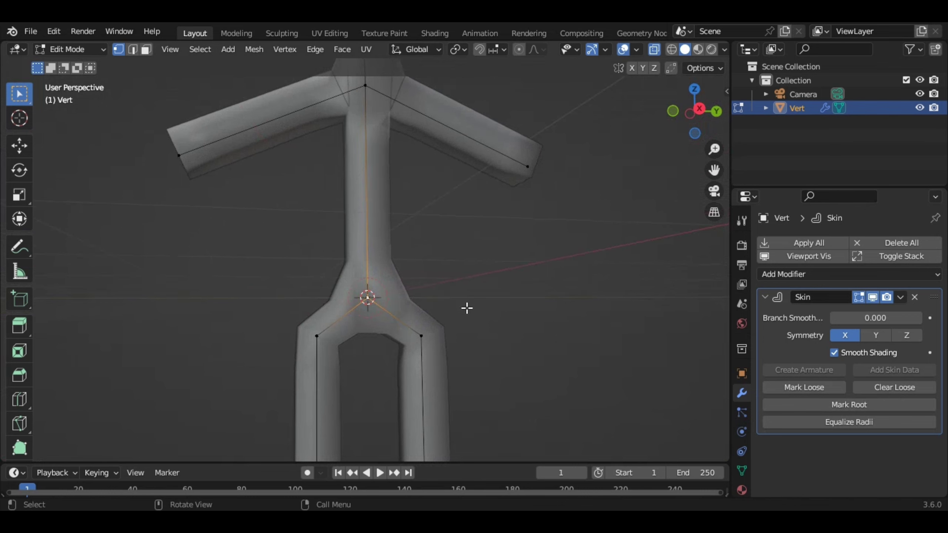
{"action": "scroll", "coordinate": [467, 308], "scroll_direction": "down", "scroll_amount": 3}
{"action": "scroll", "coordinate": [470, 298], "scroll_direction": "down", "scroll_amount": 2}
{"action": "middle_click_drag", "start_coordinate": [470, 299], "coordinate": [451, 329]}
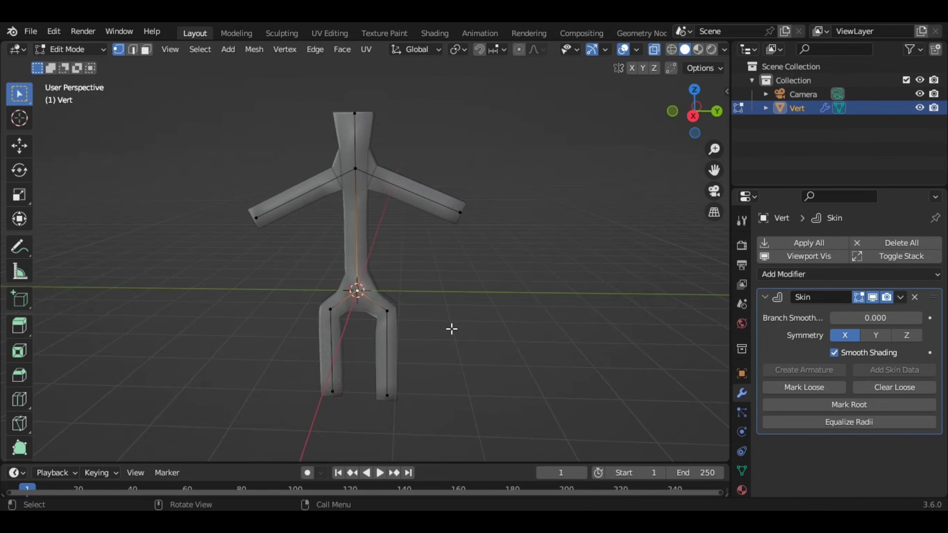
{"action": "scroll", "coordinate": [465, 314], "scroll_direction": "down", "scroll_amount": 1}
{"action": "scroll", "coordinate": [465, 314], "scroll_direction": "up", "scroll_amount": 3}
{"action": "scroll", "coordinate": [465, 314], "scroll_direction": "down", "scroll_amount": 3}
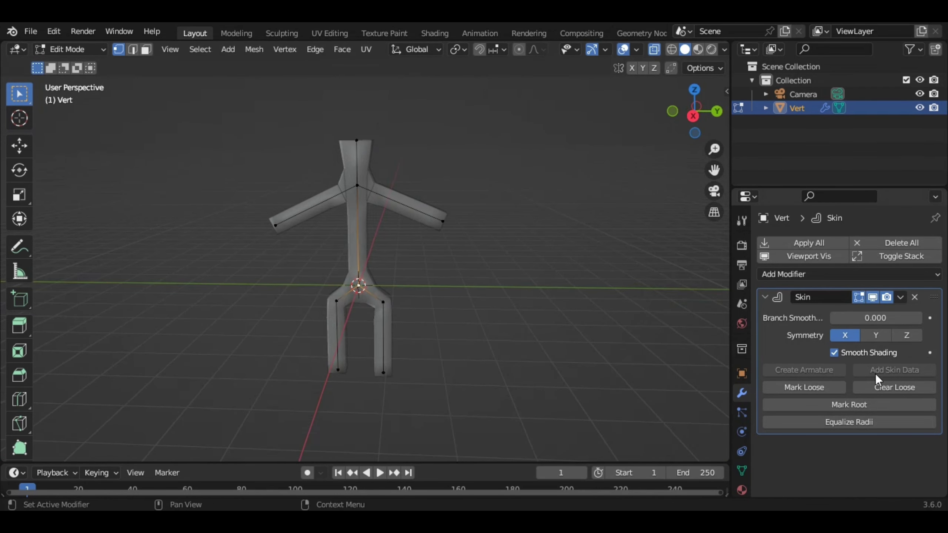
Apply Skin modifier Mark Root to the selected pelvis vertex, applying it twice.
{"action": "left_click", "coordinate": [850, 404]}
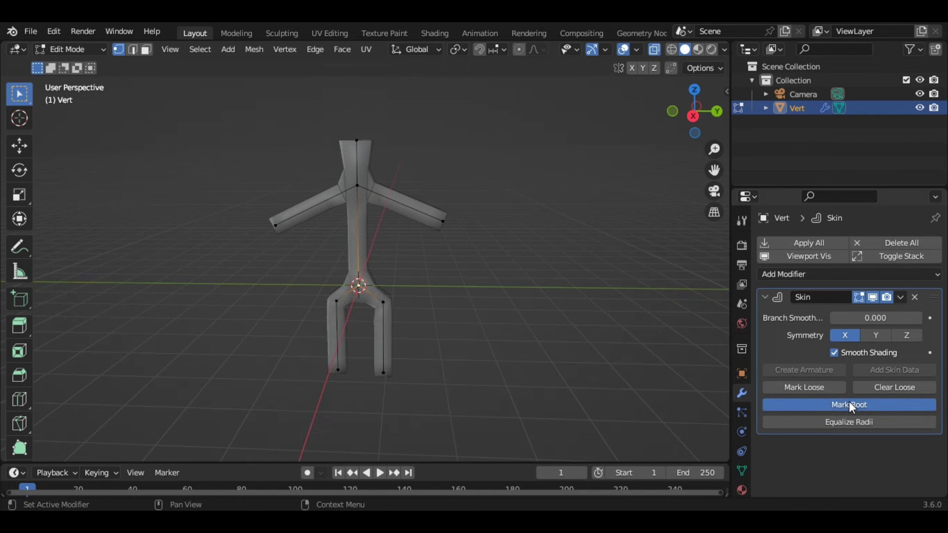
{"action": "scroll", "coordinate": [512, 350], "scroll_direction": "up", "scroll_amount": 2}
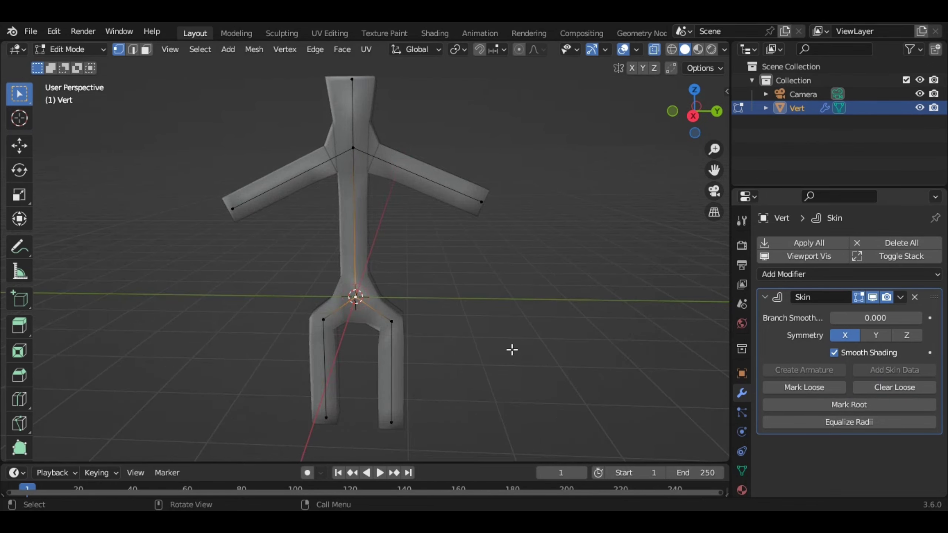
{"action": "left_click", "coordinate": [866, 405]}
{"action": "scroll", "coordinate": [500, 322], "scroll_direction": "down", "scroll_amount": 1}
{"action": "scroll", "coordinate": [500, 322], "scroll_direction": "up", "scroll_amount": 1}
{"action": "scroll", "coordinate": [500, 321], "scroll_direction": "down", "scroll_amount": 1}
{"action": "scroll", "coordinate": [499, 321], "scroll_direction": "down", "scroll_amount": 2}
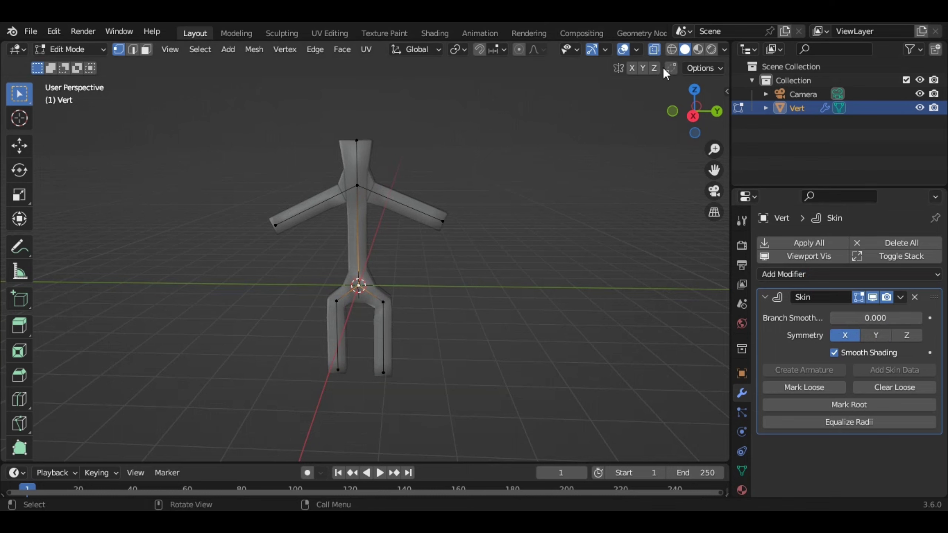
Switch to wireframe shading and toggle the Skin modifier's X, Y and Z symmetry buttons.
{"action": "left_click", "coordinate": [672, 49]}
{"action": "scroll", "coordinate": [527, 157], "scroll_direction": "up", "scroll_amount": 1}
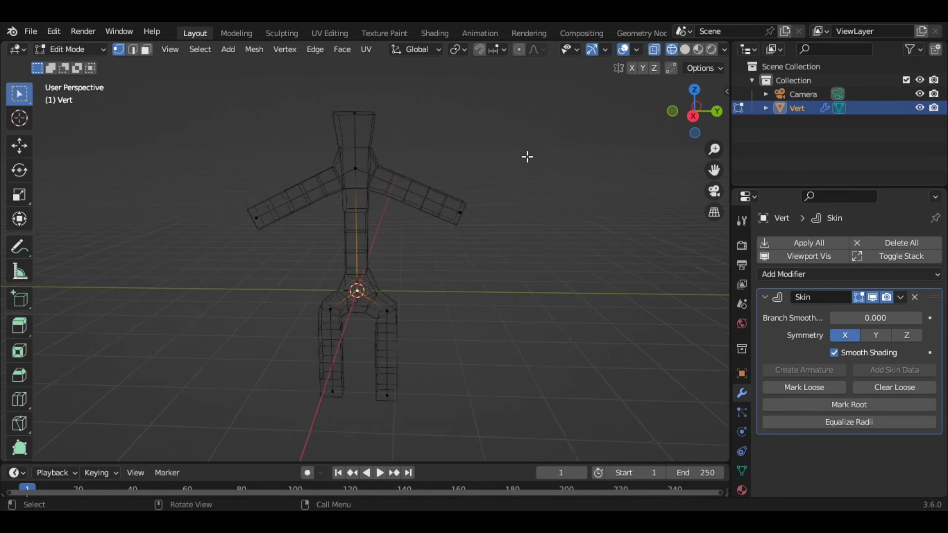
{"action": "scroll", "coordinate": [525, 154], "scroll_direction": "up", "scroll_amount": 1}
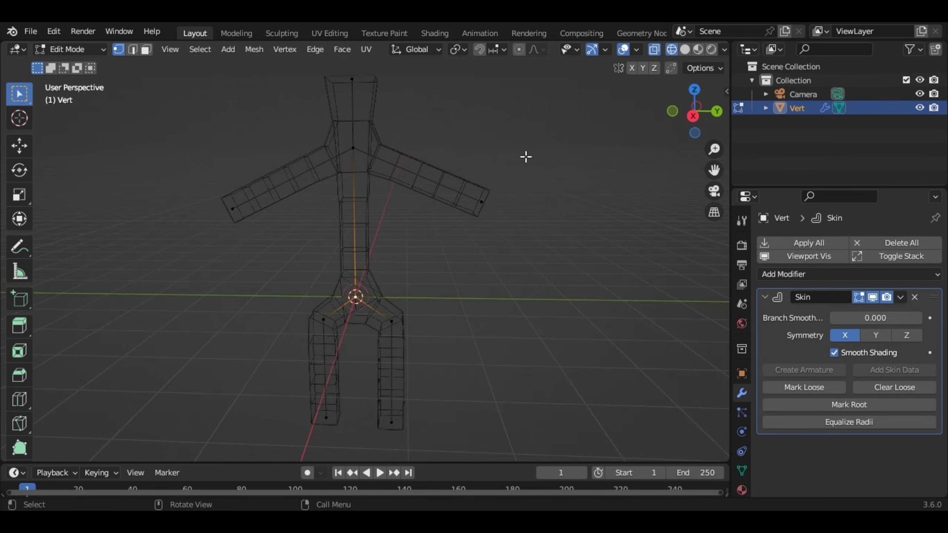
{"action": "left_click", "coordinate": [871, 333]}
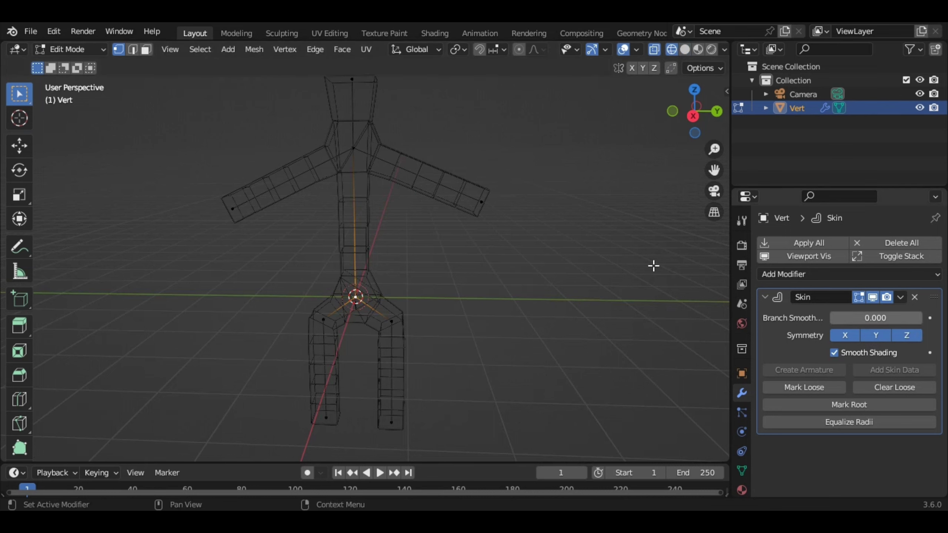
{"action": "left_click", "coordinate": [844, 335]}
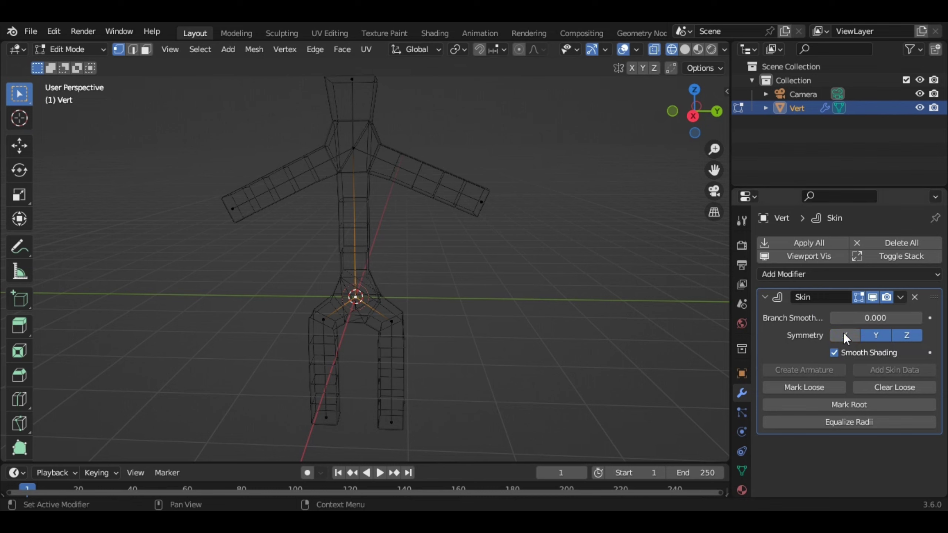
{"action": "left_click", "coordinate": [877, 335]}
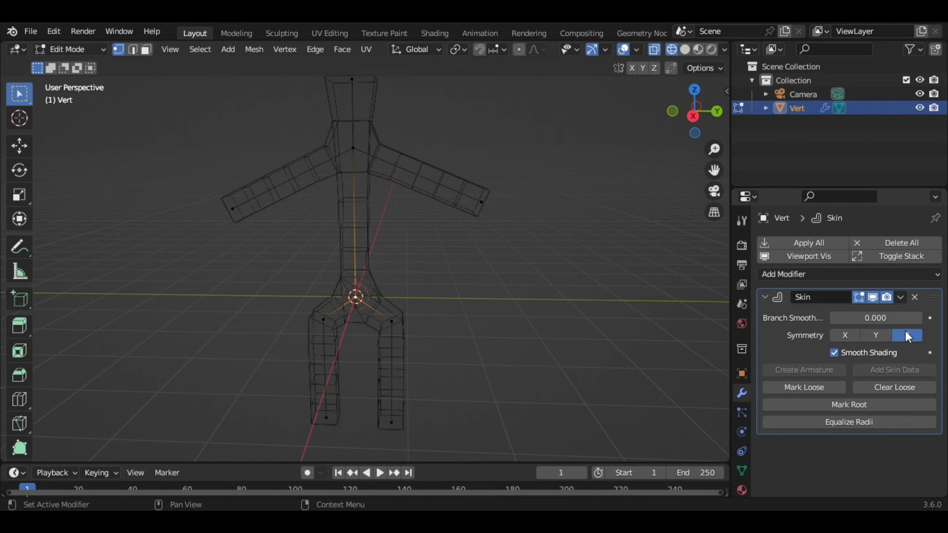
{"action": "left_click", "coordinate": [906, 334]}
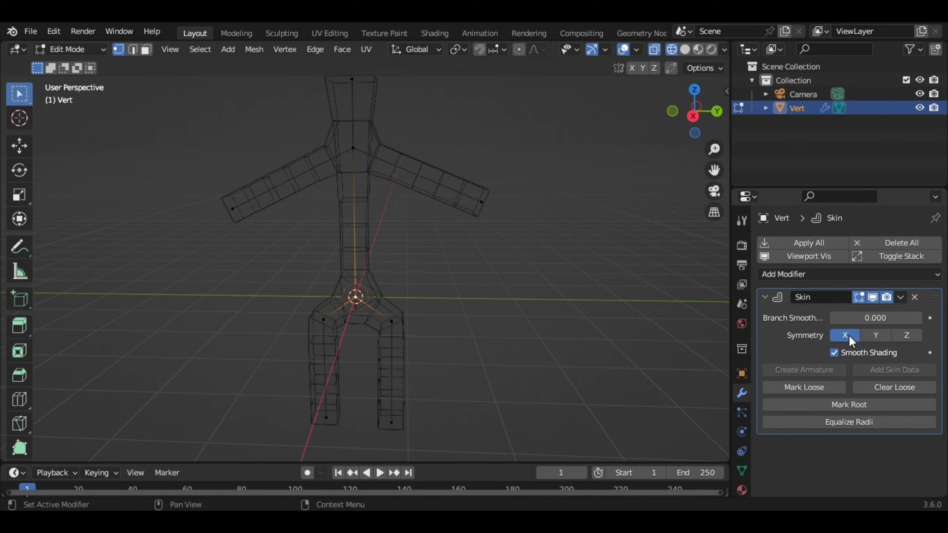
Orbit and zoom around the wireframe figure to inspect it from several angles.
{"action": "scroll", "coordinate": [418, 193], "scroll_direction": "up", "scroll_amount": 1}
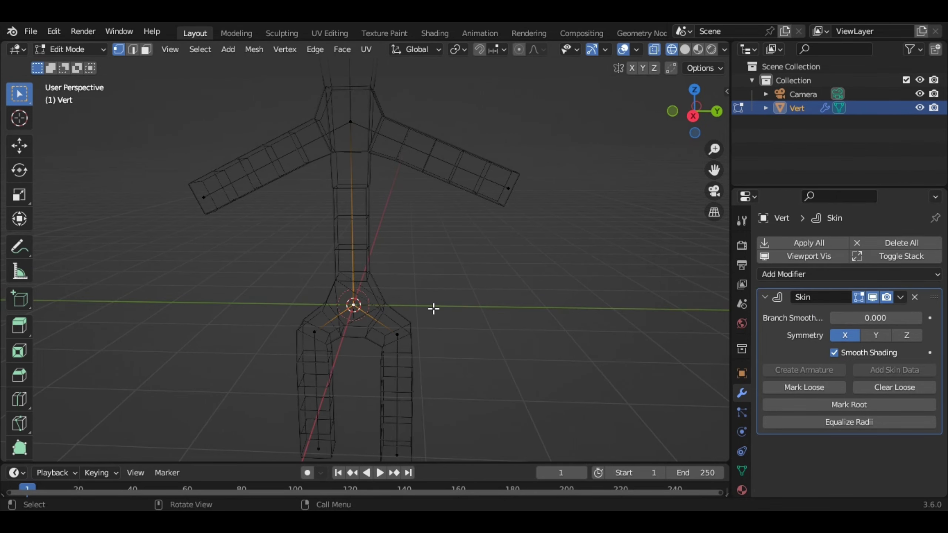
{"action": "scroll", "coordinate": [479, 286], "scroll_direction": "down", "scroll_amount": 1}
{"action": "middle_click_drag", "start_coordinate": [468, 320], "coordinate": [478, 280]}
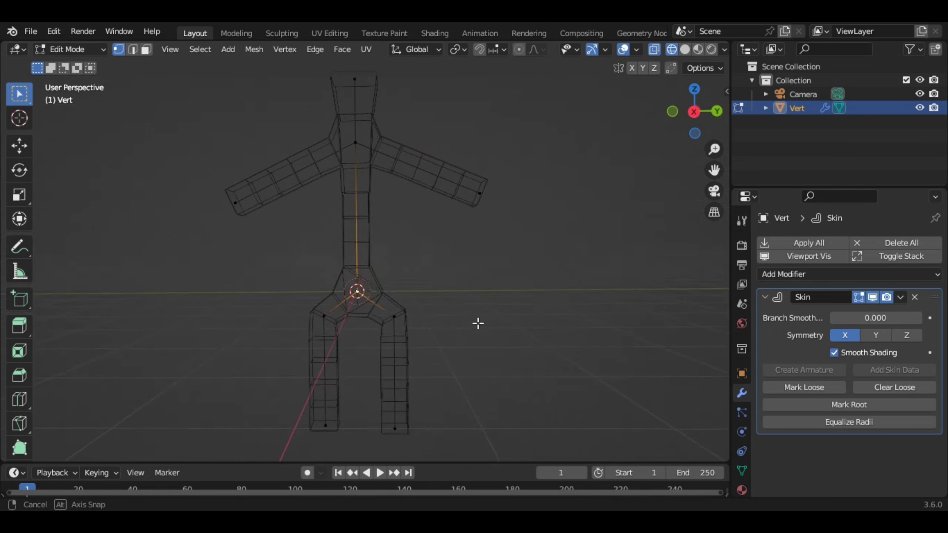
{"action": "middle_click_drag", "start_coordinate": [477, 280], "coordinate": [477, 300]}
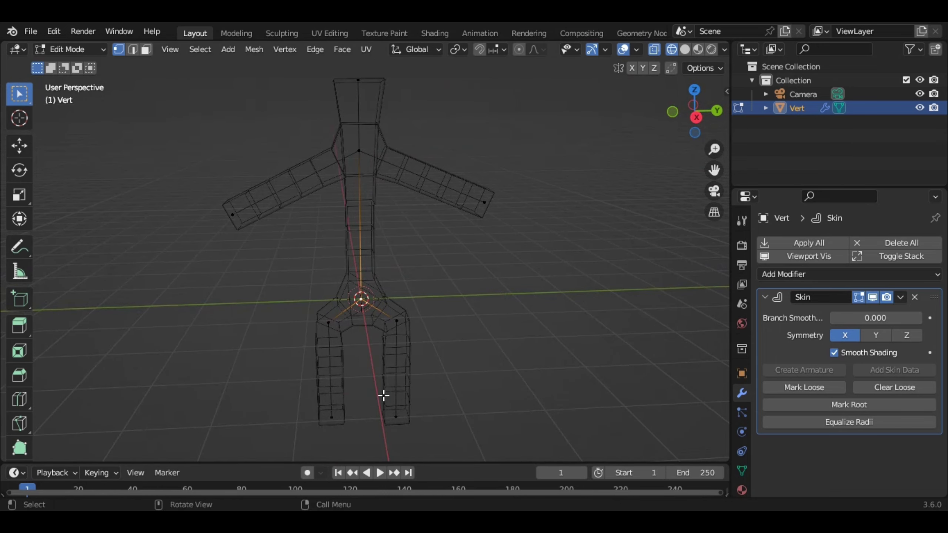
{"action": "scroll", "coordinate": [438, 279], "scroll_direction": "down", "scroll_amount": 2}
{"action": "scroll", "coordinate": [439, 280], "scroll_direction": "up", "scroll_amount": 2}
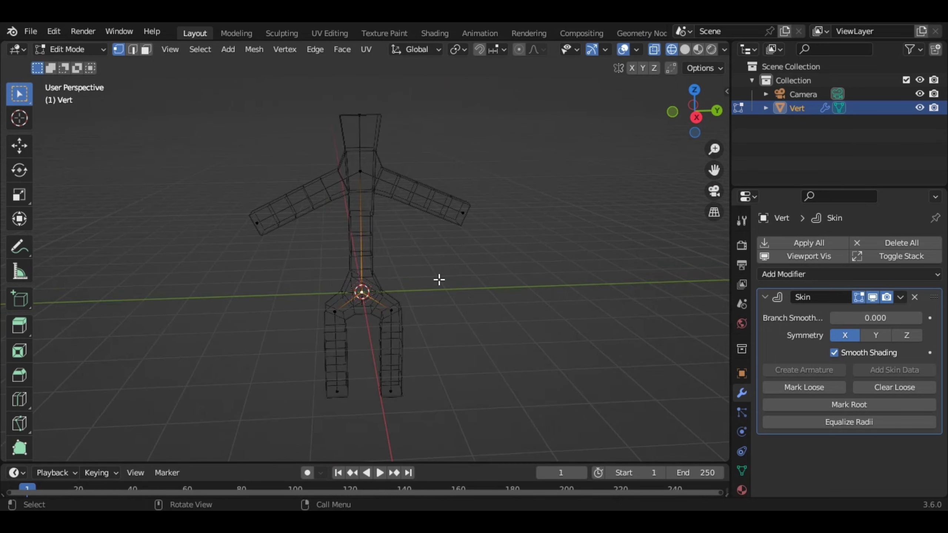
{"action": "middle_click_drag", "start_coordinate": [439, 280], "coordinate": [457, 284]}
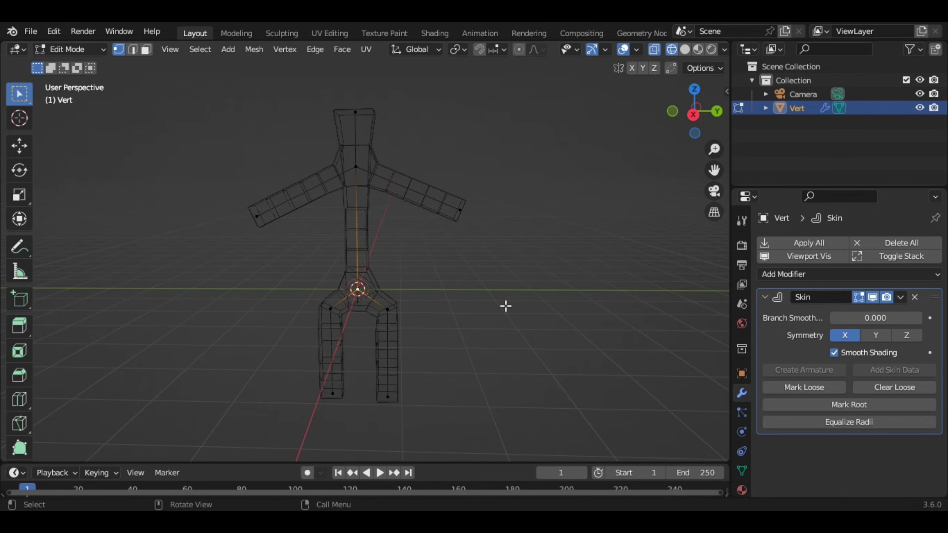
Return to Object Mode with Solid shading and generate an armature via Create Armature.
{"action": "left_click", "coordinate": [69, 50]}
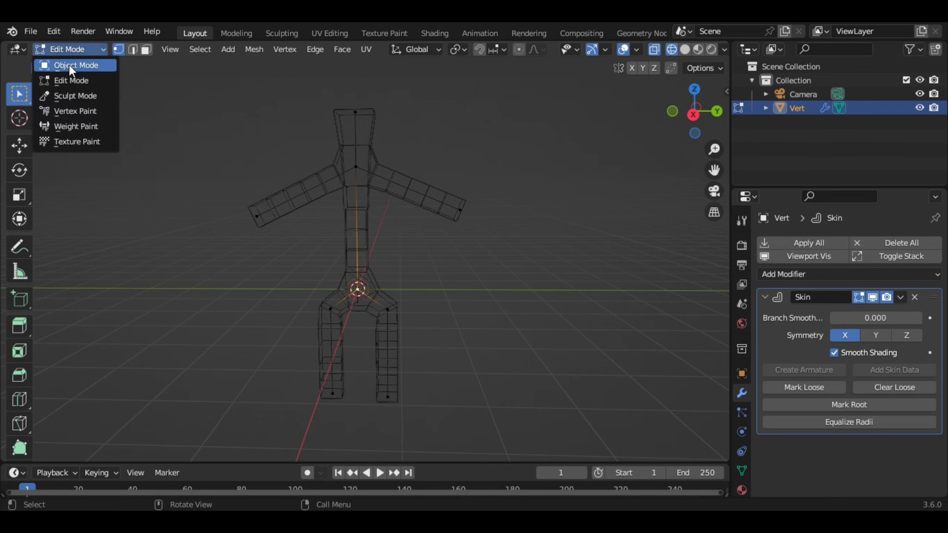
{"action": "left_click", "coordinate": [69, 65]}
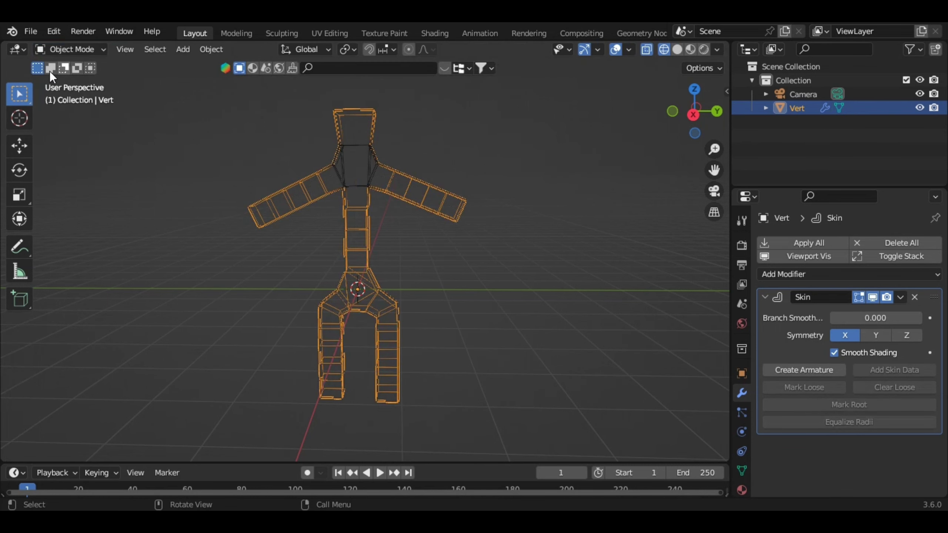
{"action": "left_click", "coordinate": [678, 48]}
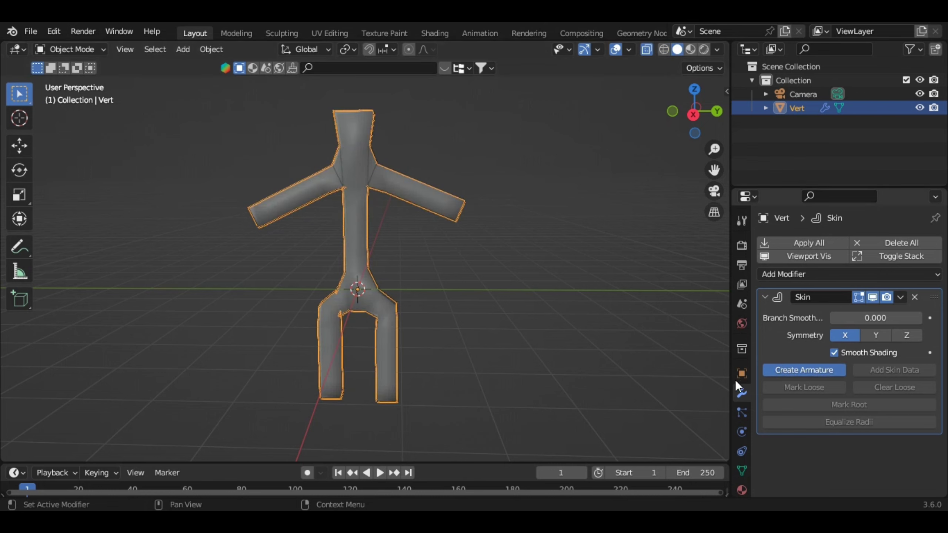
{"action": "left_click", "coordinate": [815, 372]}
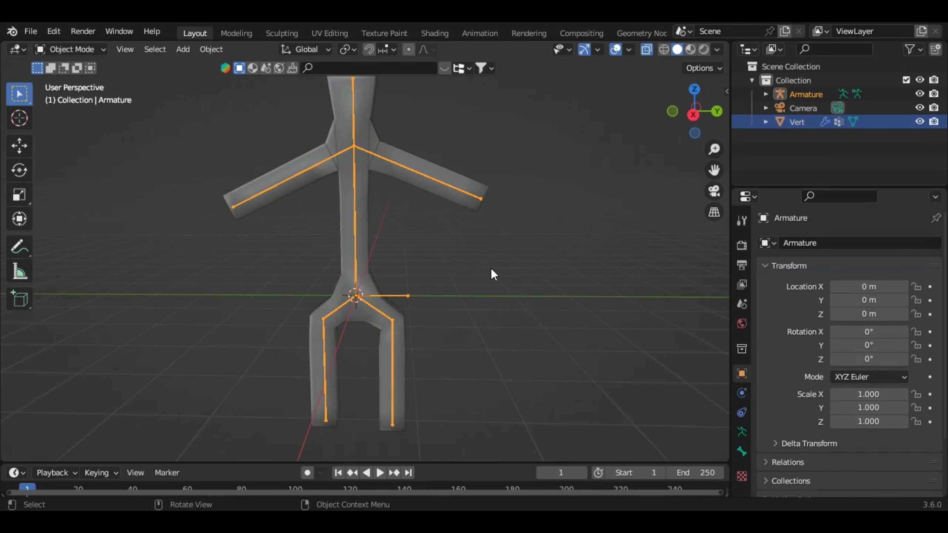
{"action": "mouse_move", "coordinate": [490, 274]}
{"action": "middle_mouse_down"}
{"action": "mouse_move", "coordinate": [415, 284]}
{"action": "mouse_move", "coordinate": [340, 318]}
{"action": "mouse_move", "coordinate": [427, 307]}
{"action": "mouse_move", "coordinate": [503, 267]}
{"action": "mouse_move", "coordinate": [491, 274]}
{"action": "middle_mouse_up"}
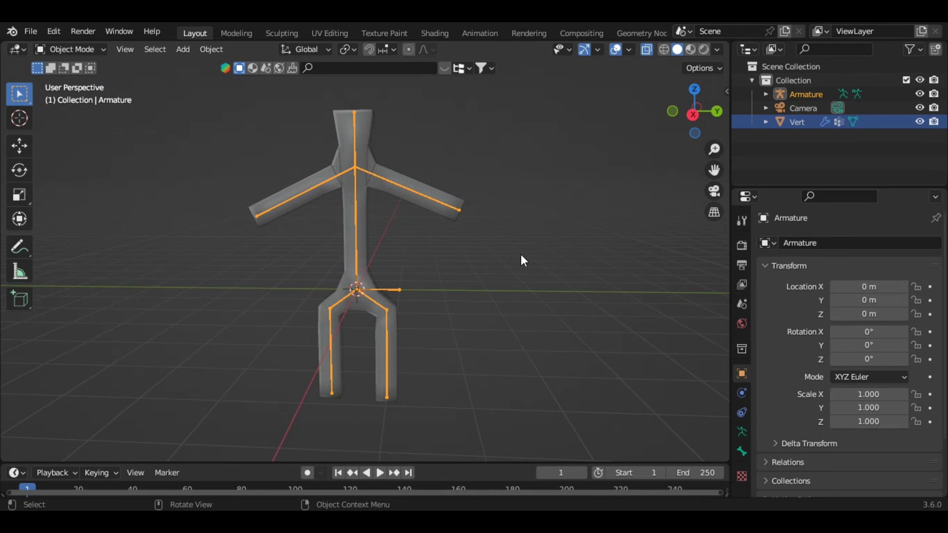
{"action": "mouse_move", "coordinate": [521, 256]}
{"action": "middle_mouse_down"}
{"action": "mouse_move", "coordinate": [488, 274]}
{"action": "mouse_move", "coordinate": [381, 299]}
{"action": "mouse_move", "coordinate": [296, 345]}
{"action": "mouse_move", "coordinate": [571, 261]}
{"action": "mouse_move", "coordinate": [522, 260]}
{"action": "middle_mouse_up"}
{"action": "scroll", "coordinate": [520, 260], "scroll_direction": "up", "scroll_amount": 2}
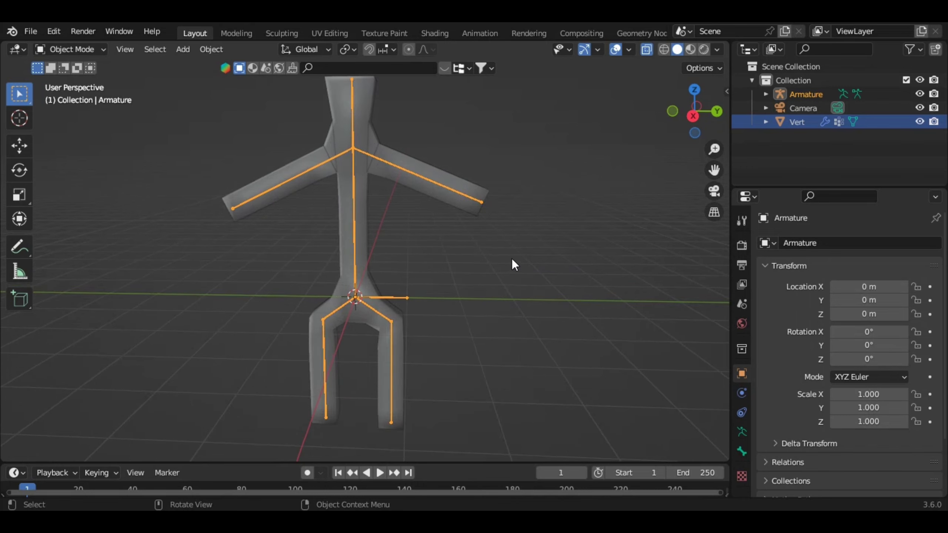
{"action": "left_click", "coordinate": [87, 47]}
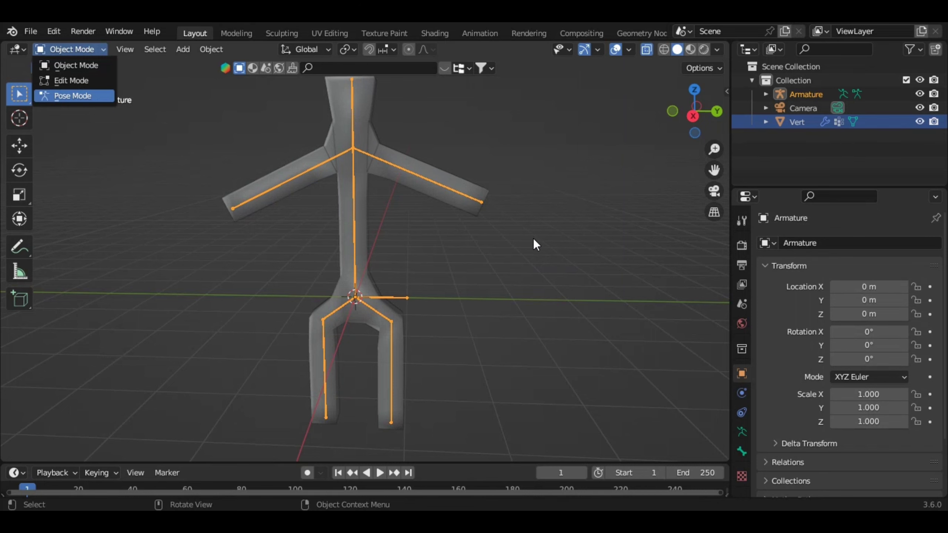
Enter Pose Mode and select the upper spine bone Bone.07.
{"action": "key", "text": "Return"}
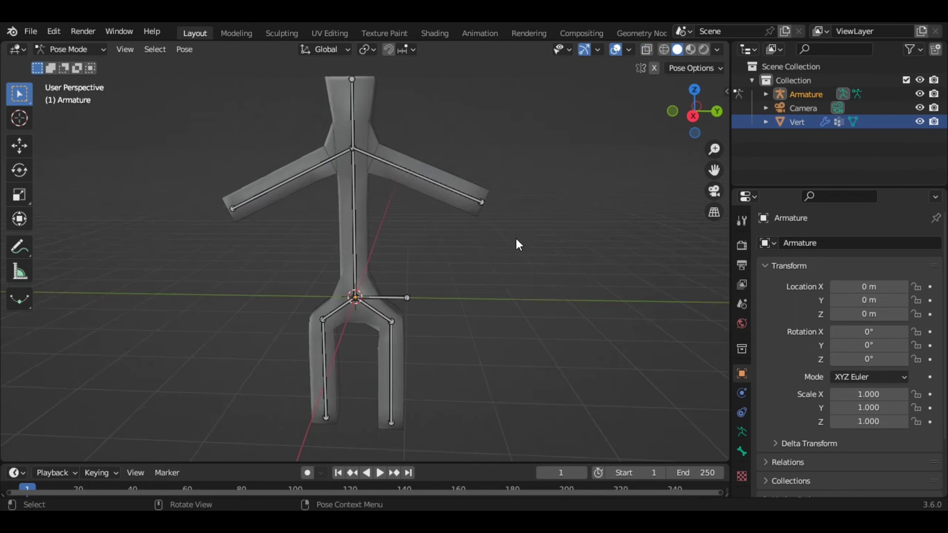
{"action": "scroll", "coordinate": [559, 235], "scroll_direction": "up", "scroll_amount": 2}
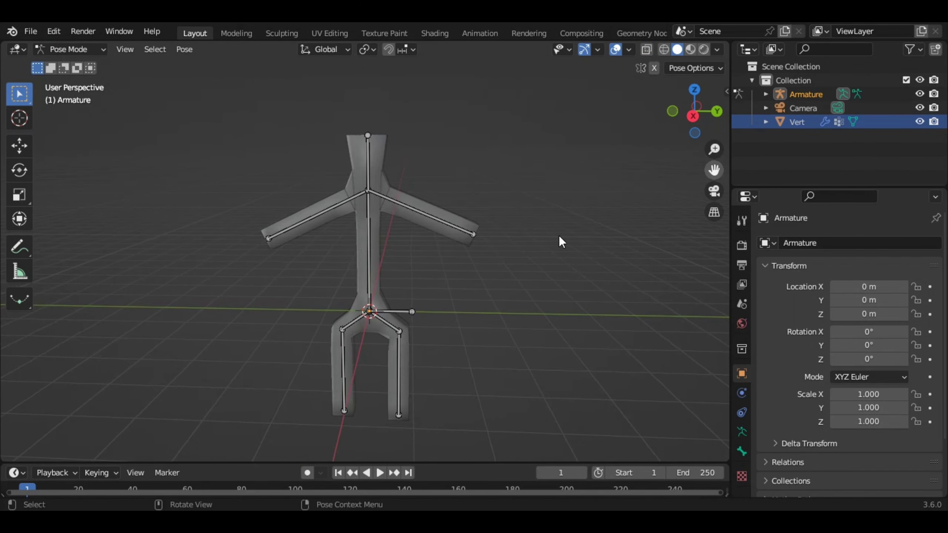
{"action": "scroll", "coordinate": [521, 248], "scroll_direction": "up", "scroll_amount": 1}
{"action": "middle_click_drag", "start_coordinate": [525, 251], "coordinate": [540, 302]}
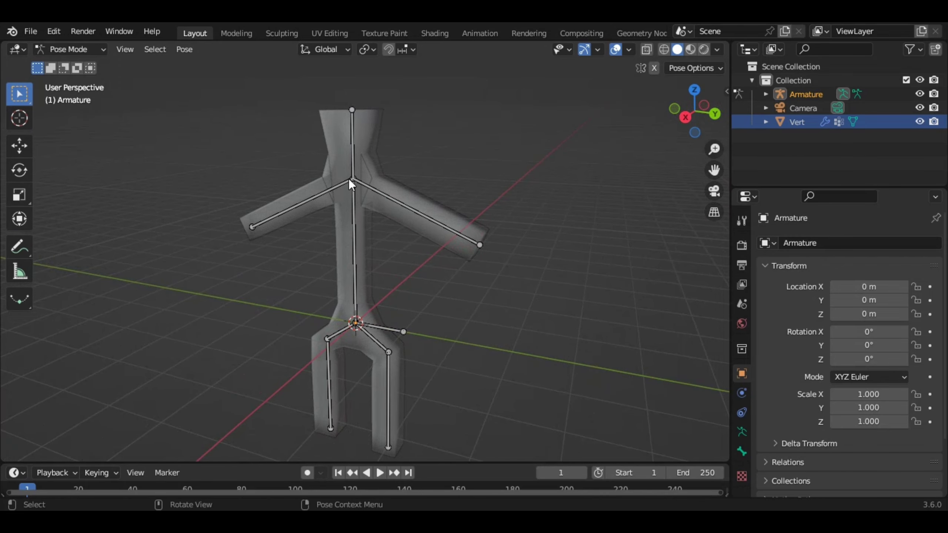
{"action": "left_click", "coordinate": [353, 176]}
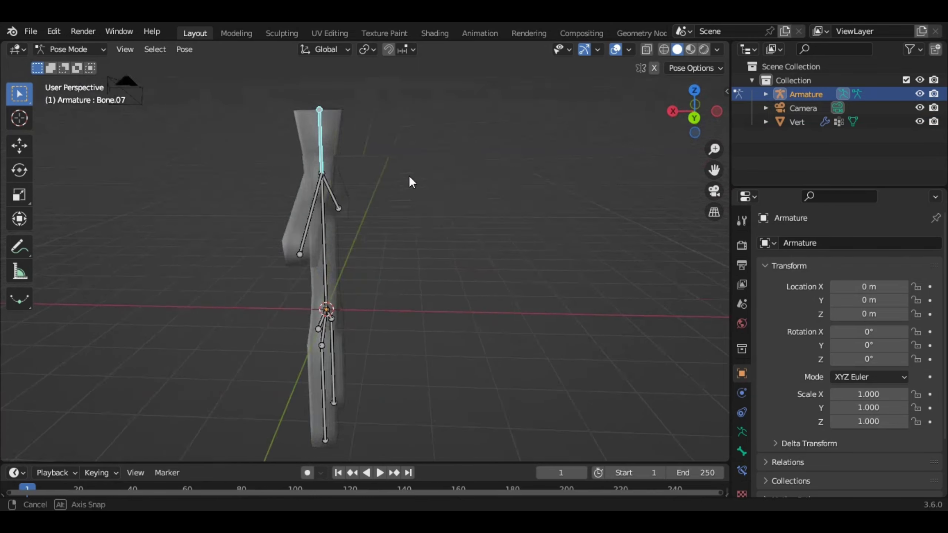
{"action": "middle_click_drag", "start_coordinate": [502, 189], "coordinate": [431, 179]}
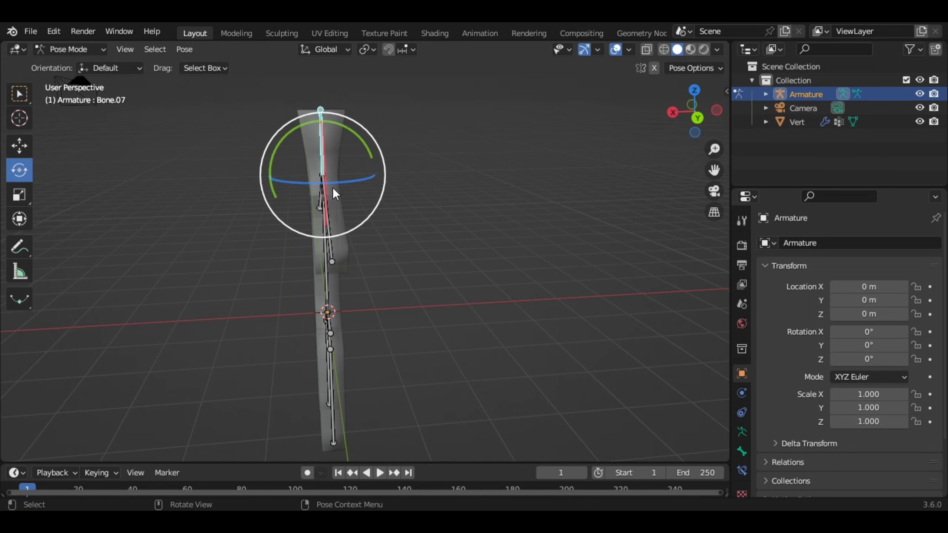
{"action": "mouse_move", "coordinate": [535, 269]}
{"action": "middle_mouse_down"}
{"action": "mouse_move", "coordinate": [499, 261]}
{"action": "mouse_move", "coordinate": [530, 267]}
{"action": "middle_mouse_up"}
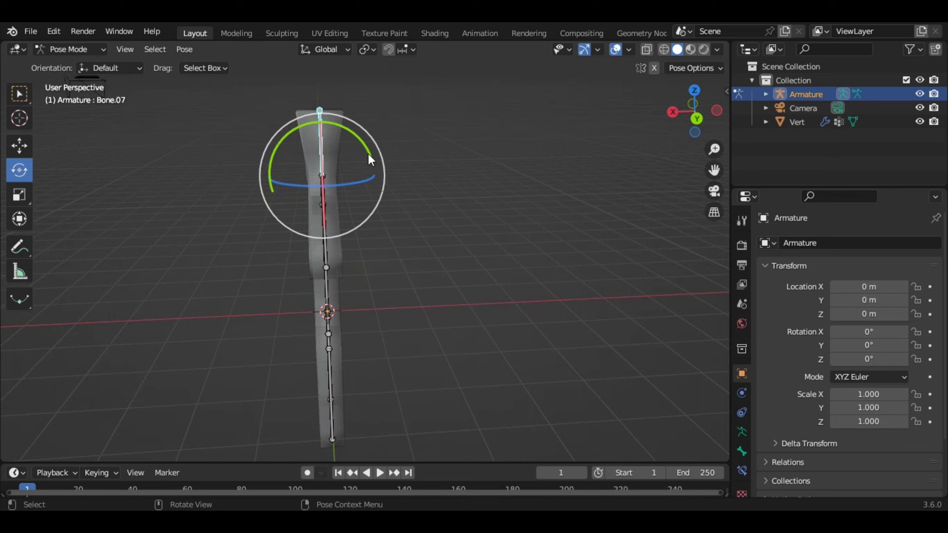
Tilt the upper spine bone about Y, then undo both rotations.
{"action": "mouse_move", "coordinate": [368, 149]}
{"action": "left_mouse_down"}
{"action": "mouse_move", "coordinate": [316, 105]}
{"action": "mouse_move", "coordinate": [367, 149]}
{"action": "left_mouse_up"}
{"action": "middle_click_drag", "start_coordinate": [437, 188], "coordinate": [529, 176]}
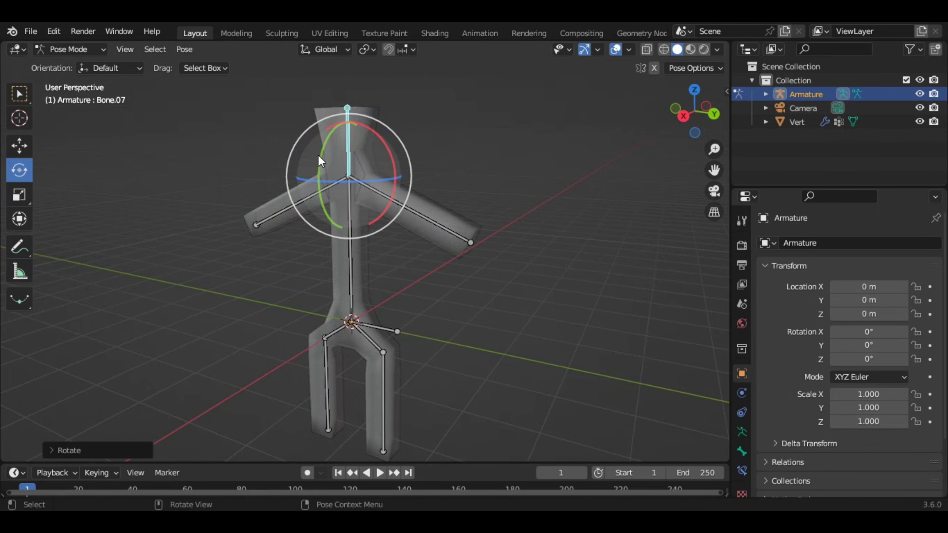
{"action": "mouse_move", "coordinate": [318, 155]}
{"action": "left_mouse_down"}
{"action": "mouse_move", "coordinate": [312, 192]}
{"action": "mouse_move", "coordinate": [347, 129]}
{"action": "left_mouse_up"}
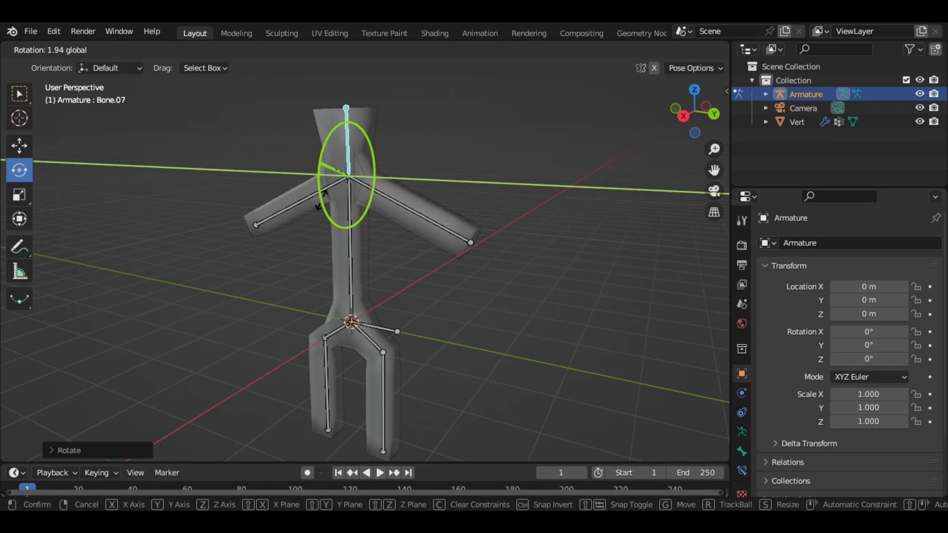
{"action": "mouse_move", "coordinate": [347, 128]}
{"action": "left_mouse_down"}
{"action": "mouse_move", "coordinate": [377, 145]}
{"action": "mouse_move", "coordinate": [323, 173]}
{"action": "left_mouse_up"}
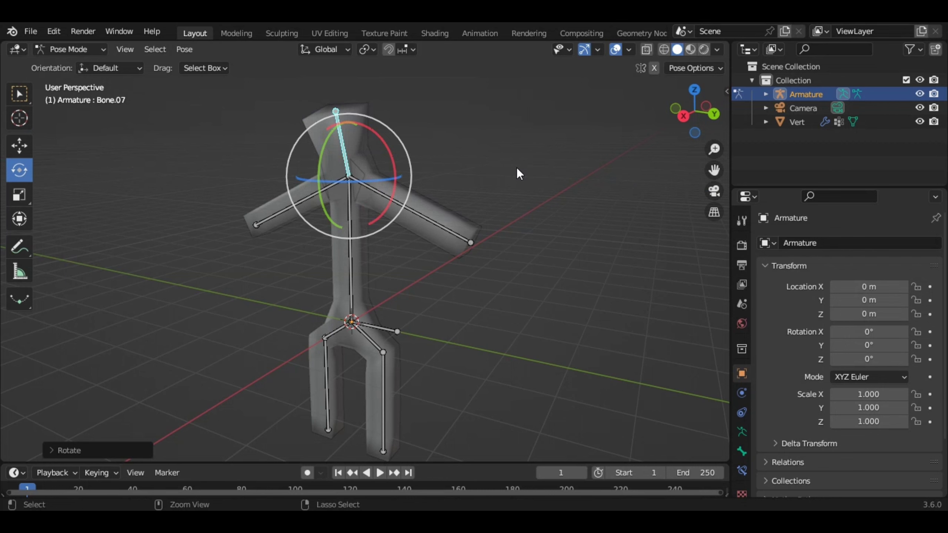
{"action": "key", "text": "ctrl+z"}
{"action": "key", "text": "ctrl+z"}
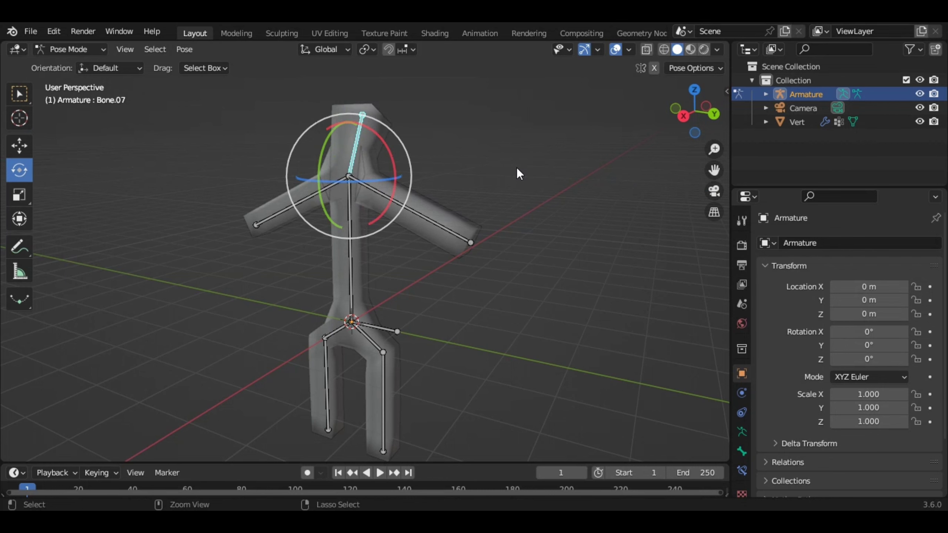
{"action": "key", "text": "ctrl+z"}
Rotate the right arm bone Bone.01 to raise the arm, then undo the rotation.
{"action": "middle_click_drag", "start_coordinate": [444, 276], "coordinate": [471, 276]}
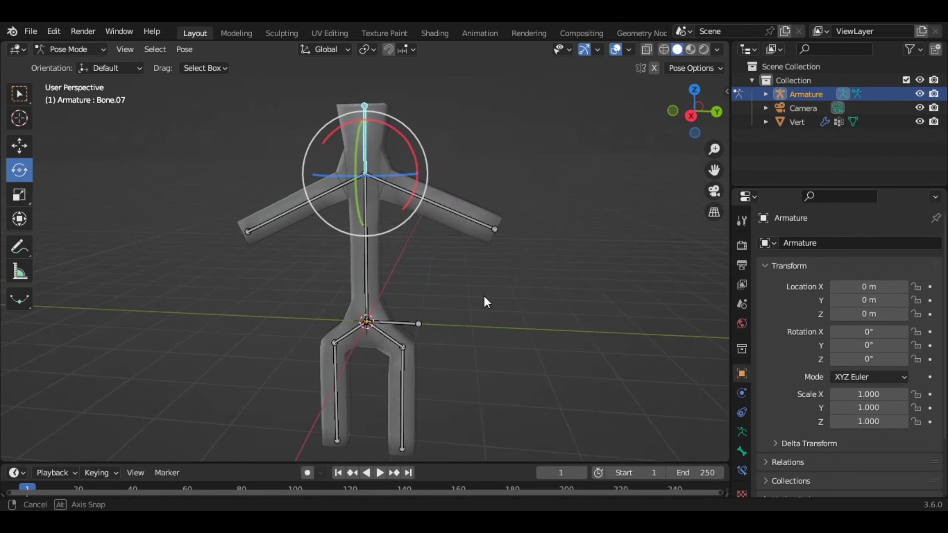
{"action": "left_click", "coordinate": [495, 227]}
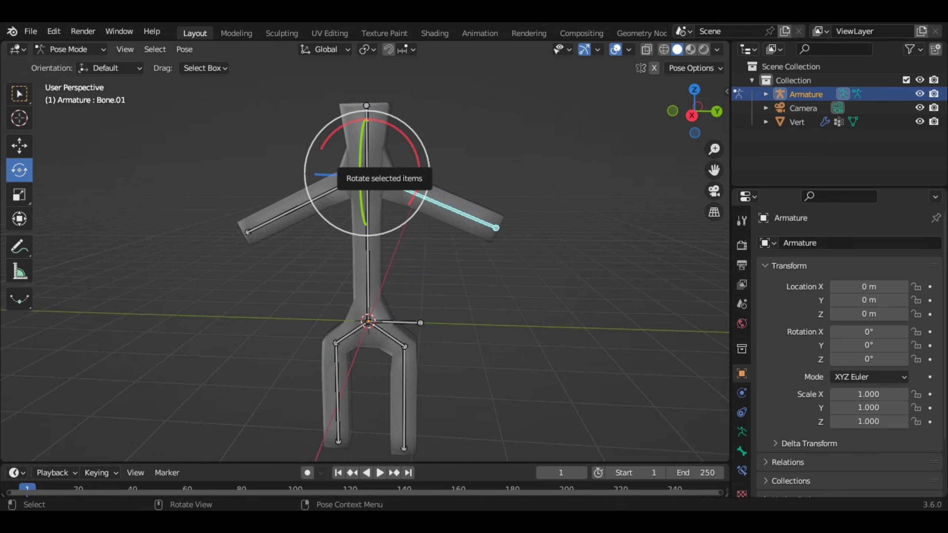
{"action": "mouse_move", "coordinate": [358, 164]}
{"action": "left_mouse_down"}
{"action": "mouse_move", "coordinate": [364, 135]}
{"action": "mouse_move", "coordinate": [362, 190]}
{"action": "left_mouse_up"}
{"action": "left_click", "coordinate": [362, 189]}
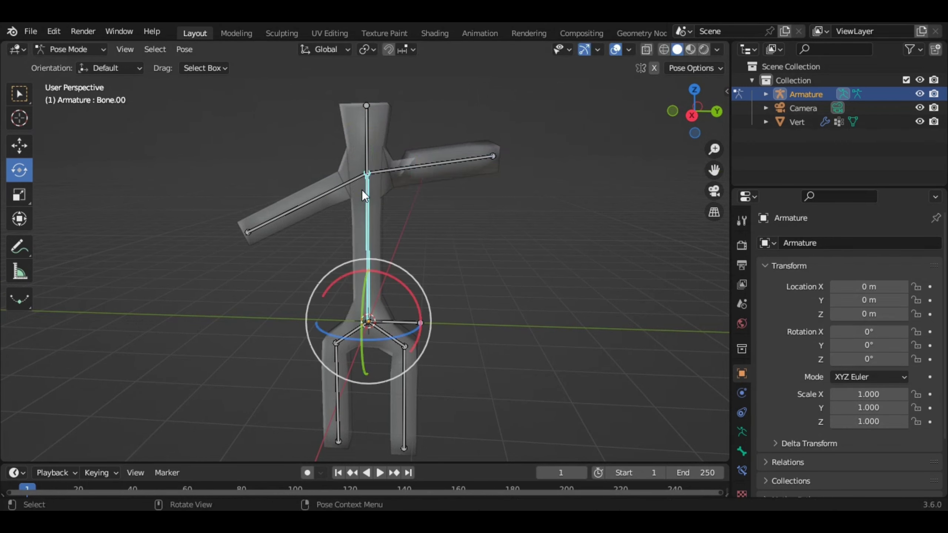
{"action": "left_click", "coordinate": [444, 164]}
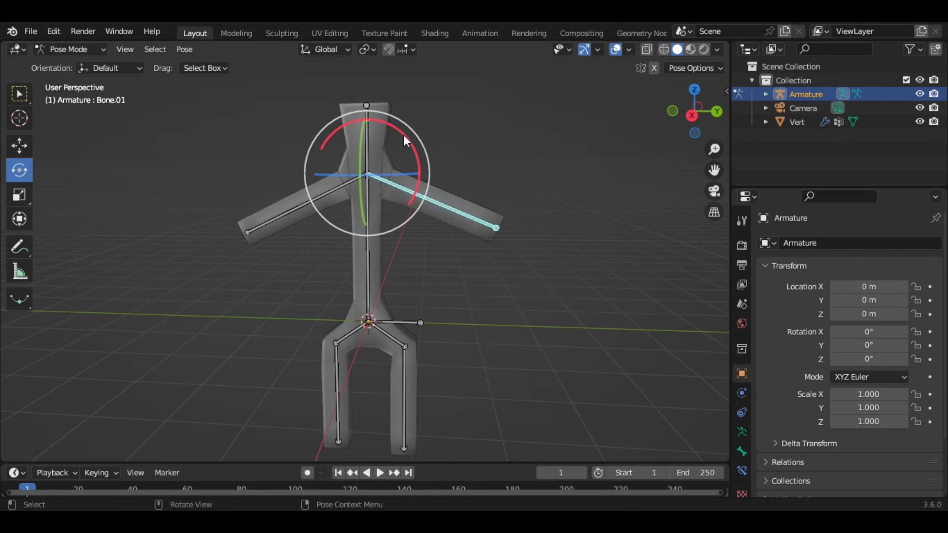
{"action": "mouse_move", "coordinate": [404, 135]}
{"action": "left_mouse_down"}
{"action": "mouse_move", "coordinate": [429, 203]}
{"action": "mouse_move", "coordinate": [423, 117]}
{"action": "left_mouse_up"}
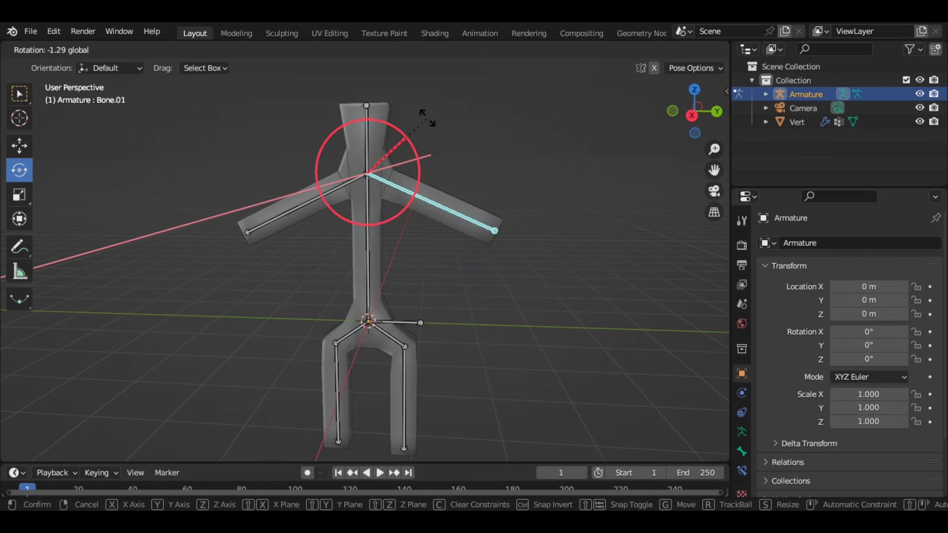
{"action": "key", "text": "ctrl+z"}
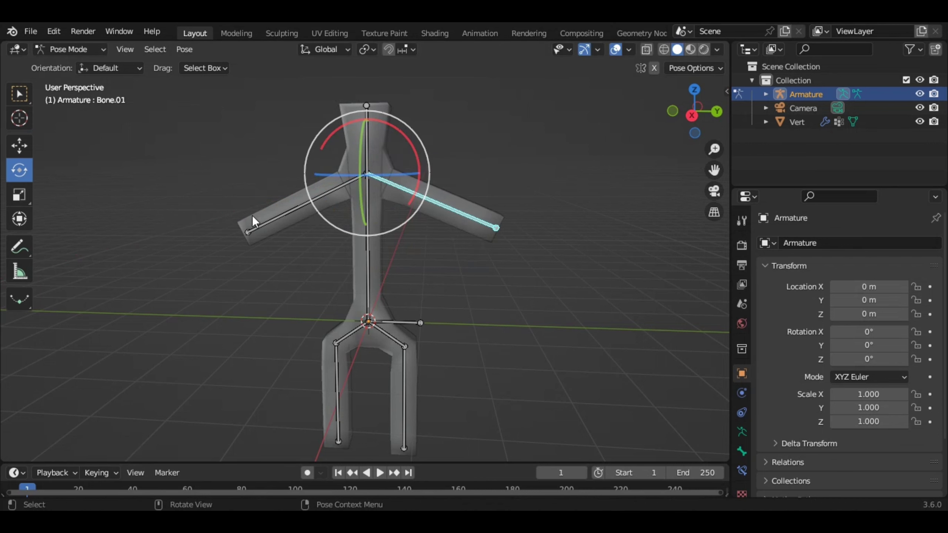
Rotate the left arm bone upward, then cancel it back to its original angle.
{"action": "left_click", "coordinate": [246, 231]}
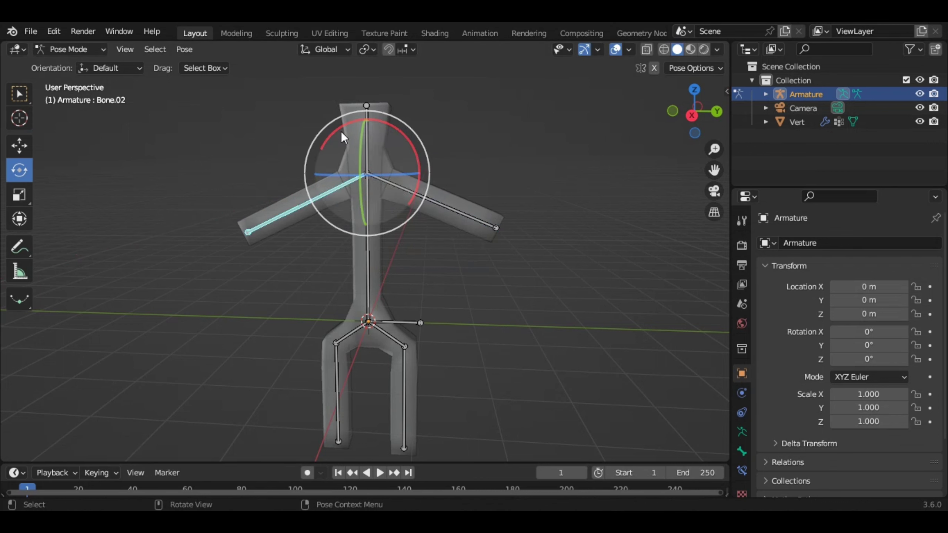
{"action": "mouse_move", "coordinate": [340, 132]}
{"action": "left_mouse_down"}
{"action": "mouse_move", "coordinate": [410, 125]}
{"action": "mouse_move", "coordinate": [328, 127]}
{"action": "left_mouse_up"}
{"action": "key", "text": "Escape"}
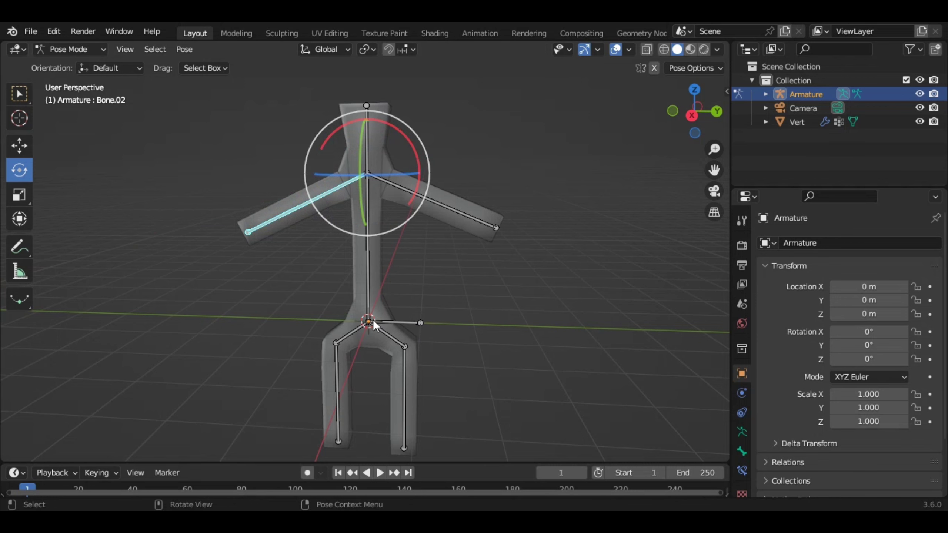
{"action": "left_click", "coordinate": [399, 444]}
Rotate leg bone Bone.05 on the Y ring, then orbit back to a front view.
{"action": "mouse_move", "coordinate": [465, 409]}
{"action": "middle_mouse_down"}
{"action": "mouse_move", "coordinate": [369, 384]}
{"action": "mouse_move", "coordinate": [330, 361]}
{"action": "middle_mouse_up"}
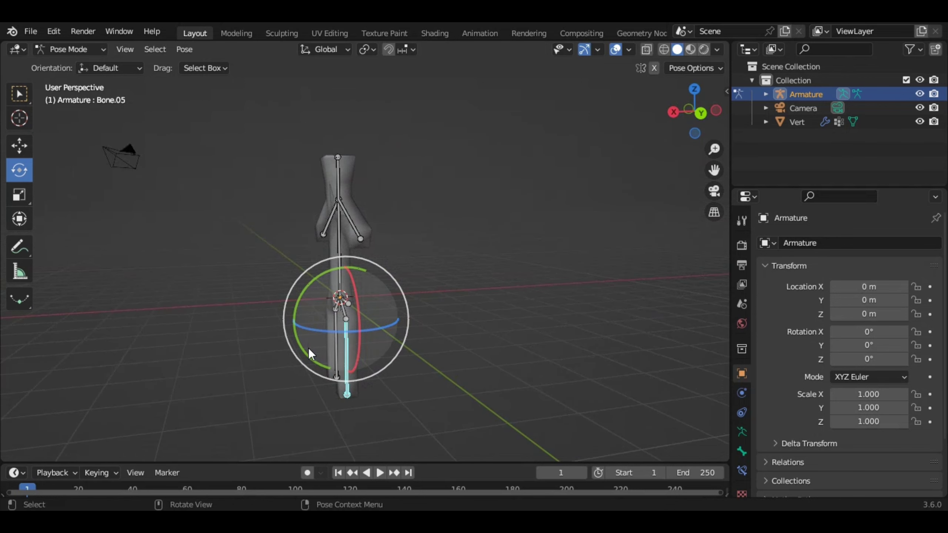
{"action": "mouse_move", "coordinate": [308, 349]}
{"action": "left_mouse_down"}
{"action": "mouse_move", "coordinate": [274, 324]}
{"action": "mouse_move", "coordinate": [418, 356]}
{"action": "mouse_move", "coordinate": [157, 329]}
{"action": "mouse_move", "coordinate": [491, 332]}
{"action": "mouse_move", "coordinate": [152, 322]}
{"action": "mouse_move", "coordinate": [428, 353]}
{"action": "mouse_move", "coordinate": [286, 360]}
{"action": "mouse_move", "coordinate": [284, 373]}
{"action": "left_mouse_up"}
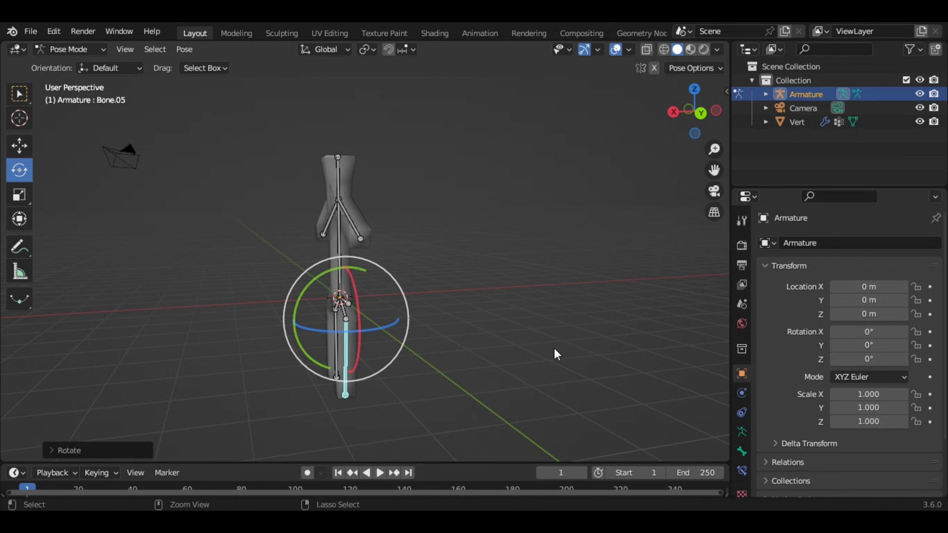
{"action": "mouse_move", "coordinate": [212, 349]}
{"action": "middle_mouse_down"}
{"action": "mouse_move", "coordinate": [302, 386]}
{"action": "mouse_move", "coordinate": [582, 331]}
{"action": "mouse_move", "coordinate": [555, 313]}
{"action": "middle_mouse_up"}
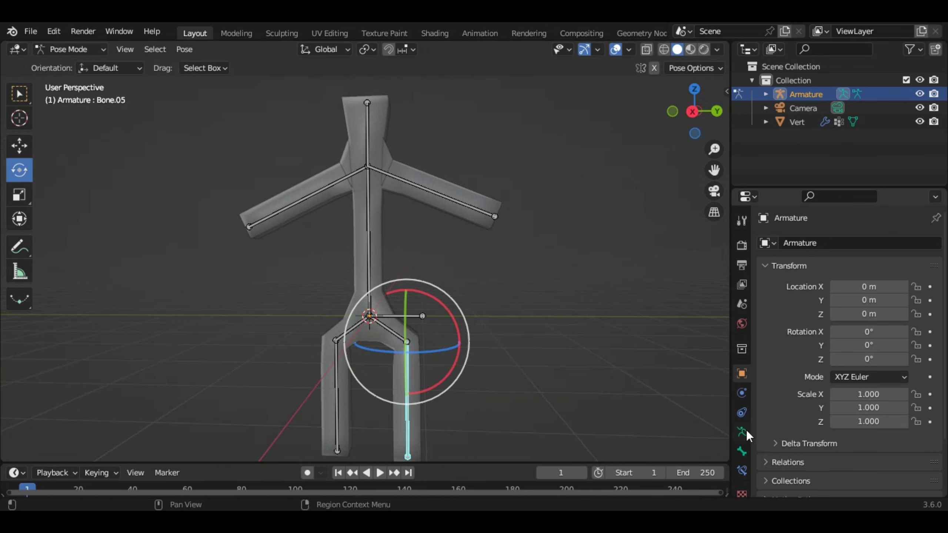
Return the armature to Object Mode, select the Vert mesh, and put it in Edit Mode.
{"action": "key", "text": "Tab"}
{"action": "left_click", "coordinate": [365, 248]}
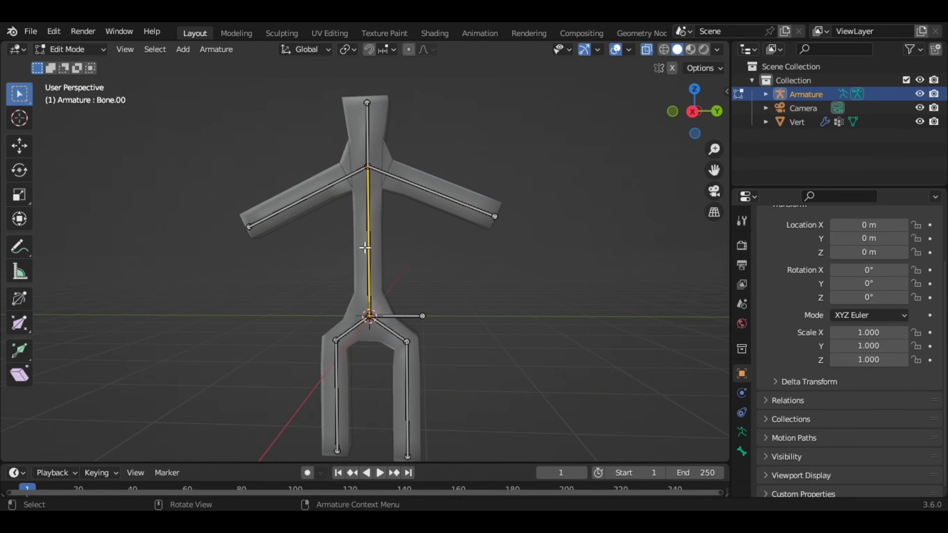
{"action": "key", "text": "alt+a"}
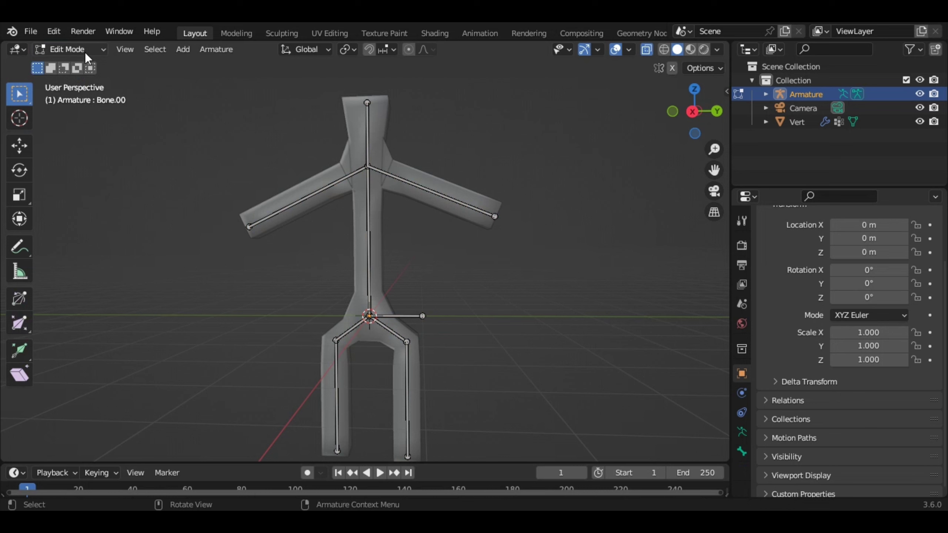
{"action": "left_click", "coordinate": [84, 51]}
{"action": "left_click", "coordinate": [81, 65]}
{"action": "left_click", "coordinate": [403, 195]}
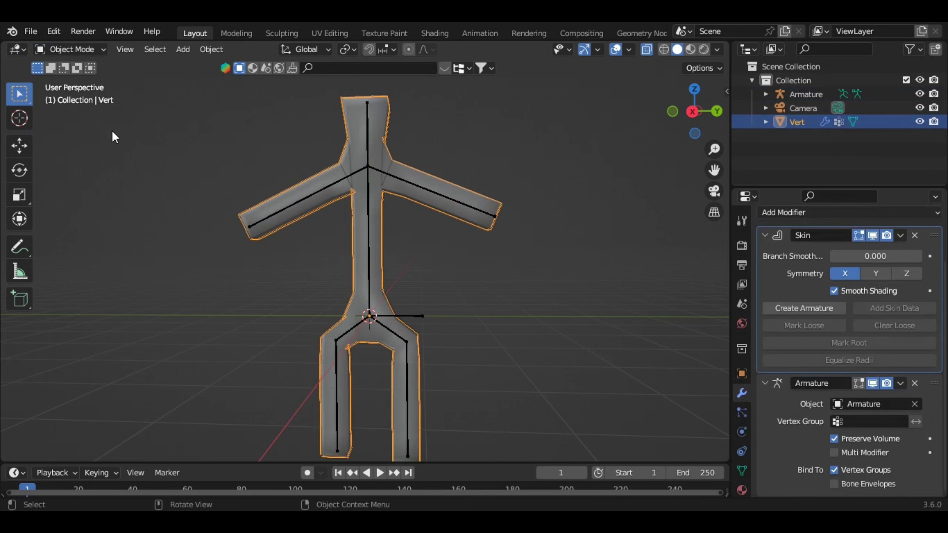
{"action": "left_click", "coordinate": [64, 50]}
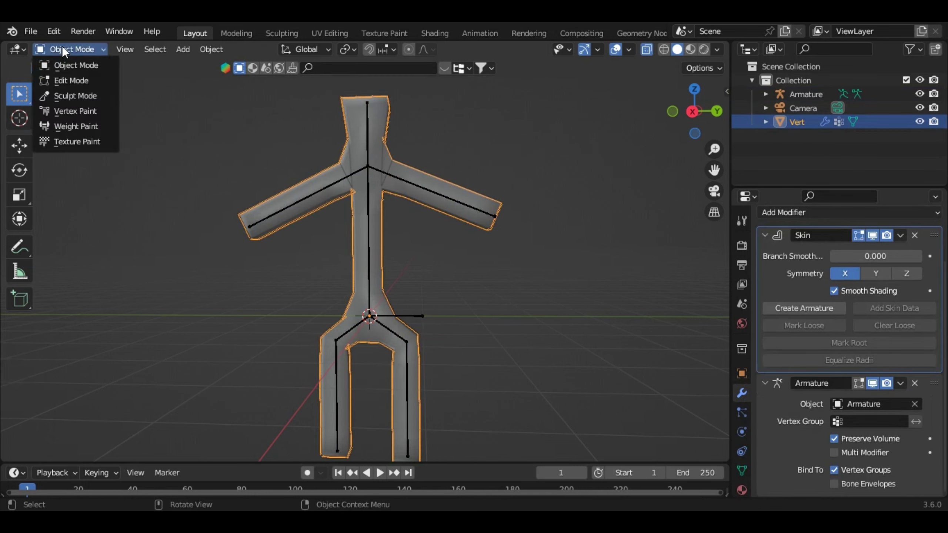
{"action": "left_click", "coordinate": [73, 81]}
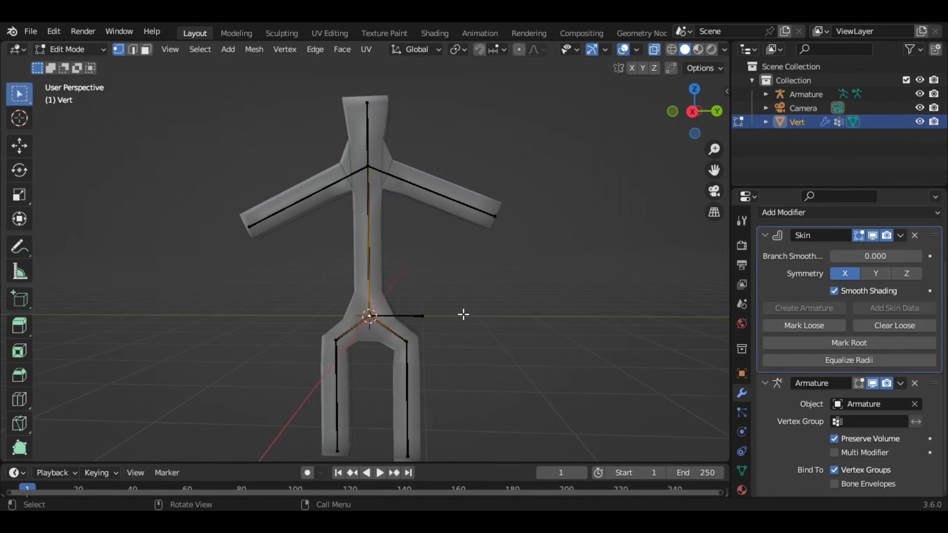
Clear the hip selection, then select the right leg's bottom vertex and apply Equalize Radii.
{"action": "mouse_move", "coordinate": [506, 364]}
{"action": "middle_mouse_down"}
{"action": "mouse_move", "coordinate": [433, 379]}
{"action": "mouse_move", "coordinate": [491, 357]}
{"action": "mouse_move", "coordinate": [517, 359]}
{"action": "middle_mouse_up"}
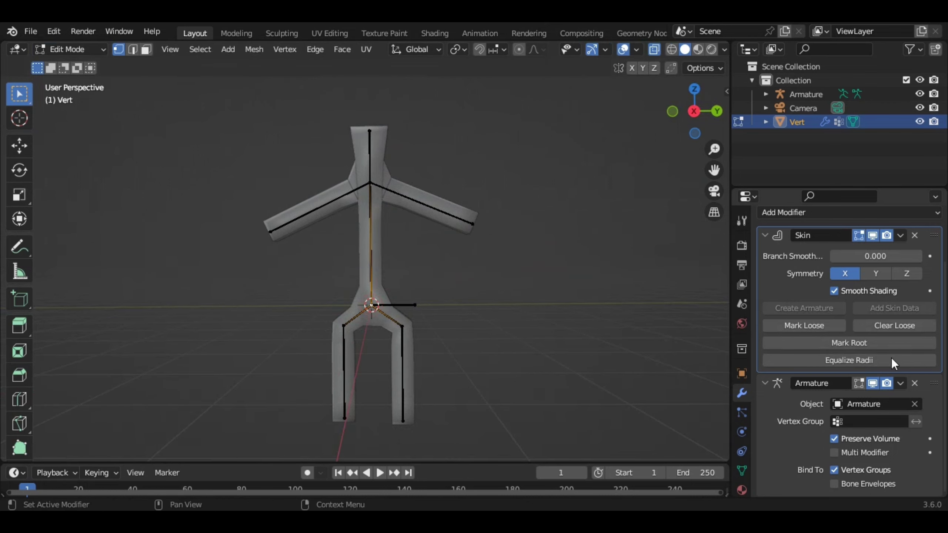
{"action": "left_click", "coordinate": [538, 336]}
{"action": "left_click", "coordinate": [841, 362]}
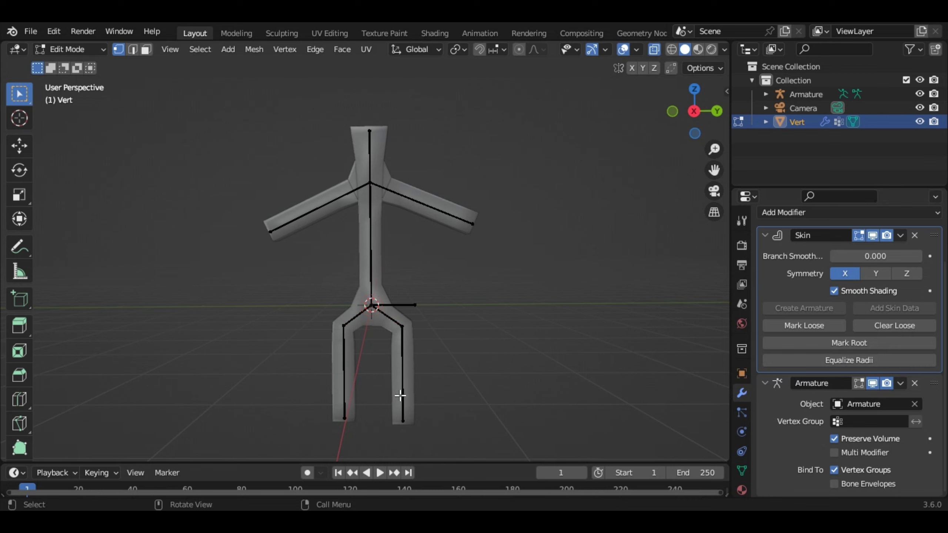
{"action": "left_click", "coordinate": [403, 421]}
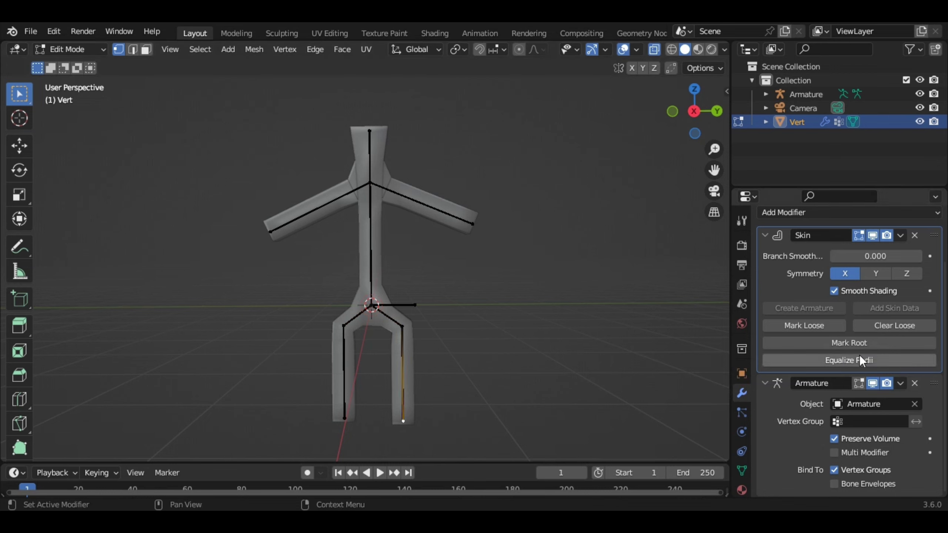
{"action": "left_click", "coordinate": [860, 364]}
Bring the legs into view and select the left leg's bottom vertex.
{"action": "scroll", "coordinate": [525, 360], "scroll_direction": "up", "scroll_amount": 4}
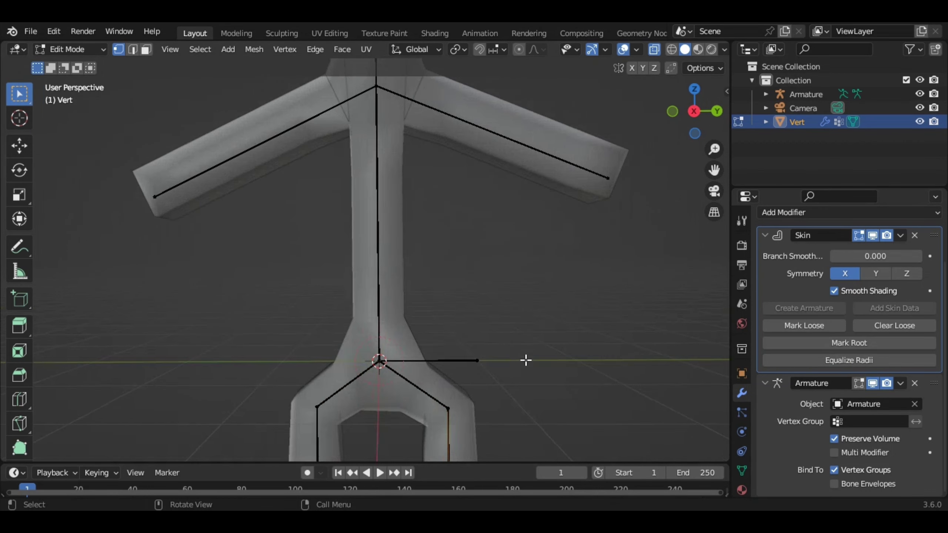
{"action": "left_click_drag", "start_coordinate": [713, 170], "coordinate": [714, 67]}
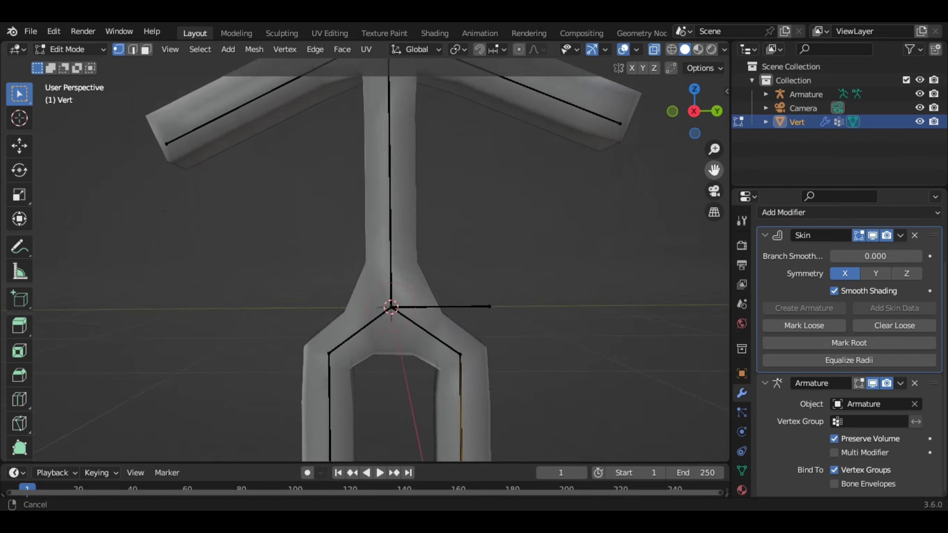
{"action": "left_click_drag", "start_coordinate": [714, 170], "coordinate": [714, 169]}
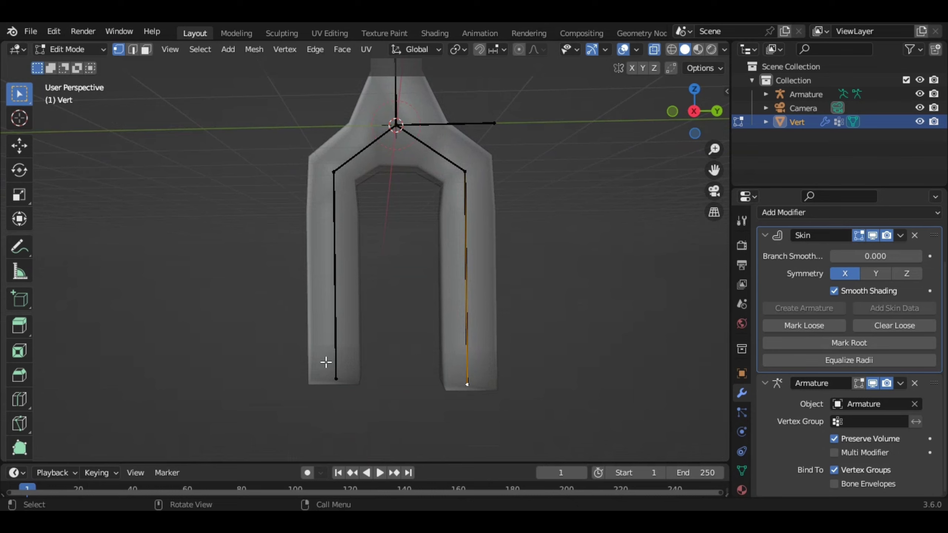
{"action": "left_click", "coordinate": [336, 379]}
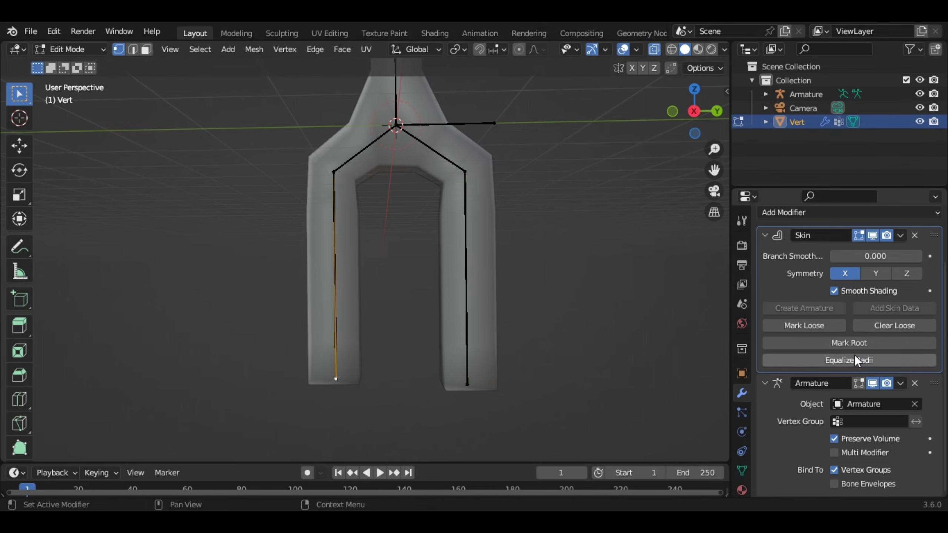
{"action": "mouse_move", "coordinate": [598, 318]}
{"action": "middle_mouse_down"}
{"action": "mouse_move", "coordinate": [408, 329]}
{"action": "mouse_move", "coordinate": [421, 374]}
{"action": "mouse_move", "coordinate": [427, 360]}
{"action": "mouse_move", "coordinate": [397, 290]}
{"action": "mouse_move", "coordinate": [515, 311]}
{"action": "mouse_move", "coordinate": [521, 326]}
{"action": "mouse_move", "coordinate": [572, 261]}
{"action": "mouse_move", "coordinate": [538, 235]}
{"action": "mouse_move", "coordinate": [488, 241]}
{"action": "middle_mouse_up"}
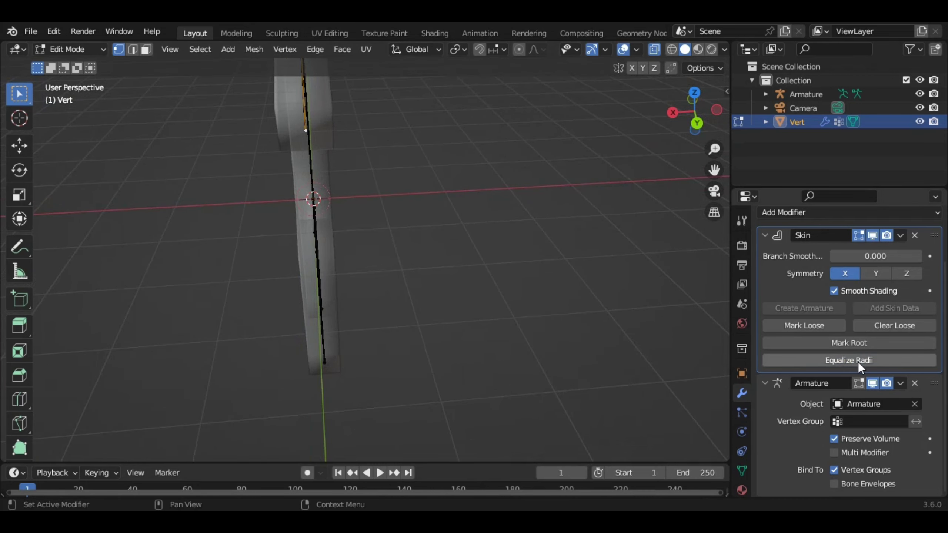
Orbit to a frontal view, select the left arm's end vertex, then the centre hip vertex.
{"action": "mouse_move", "coordinate": [582, 294]}
{"action": "middle_mouse_down"}
{"action": "mouse_move", "coordinate": [622, 294]}
{"action": "mouse_move", "coordinate": [559, 265]}
{"action": "middle_mouse_up"}
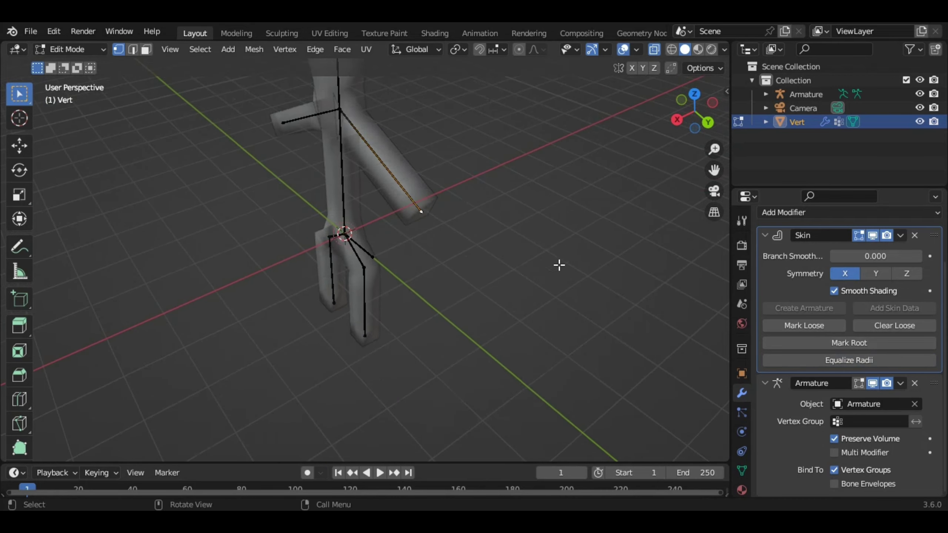
{"action": "mouse_move", "coordinate": [449, 244]}
{"action": "middle_mouse_down"}
{"action": "mouse_move", "coordinate": [551, 252]}
{"action": "mouse_move", "coordinate": [332, 226]}
{"action": "middle_mouse_up"}
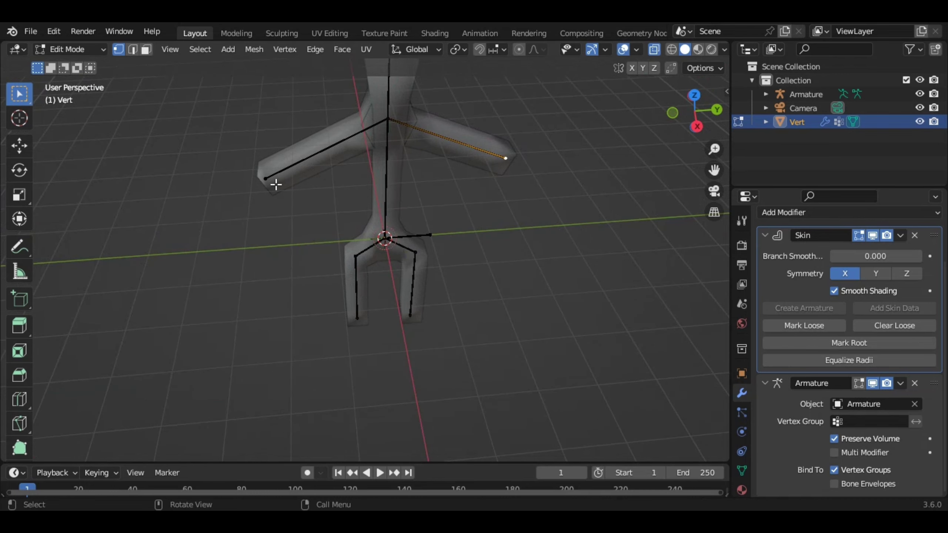
{"action": "left_click", "coordinate": [265, 178]}
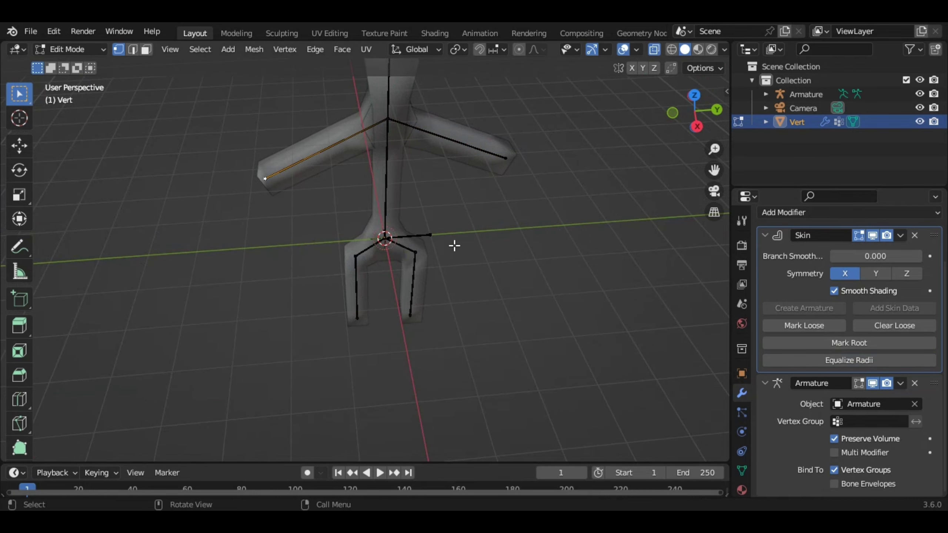
{"action": "left_click", "coordinate": [385, 238]}
{"action": "scroll", "coordinate": [510, 277], "scroll_direction": "up", "scroll_amount": 2}
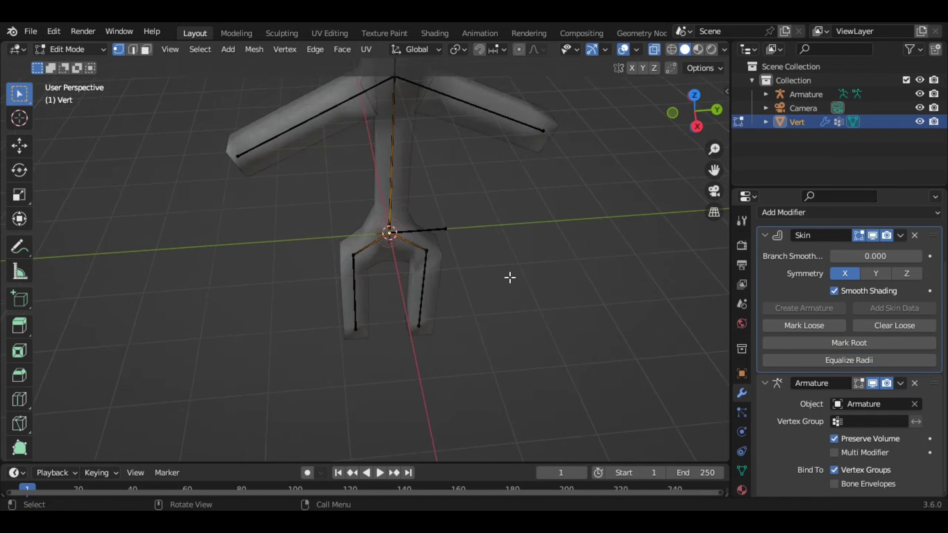
{"action": "scroll", "coordinate": [510, 277], "scroll_direction": "up", "scroll_amount": 3}
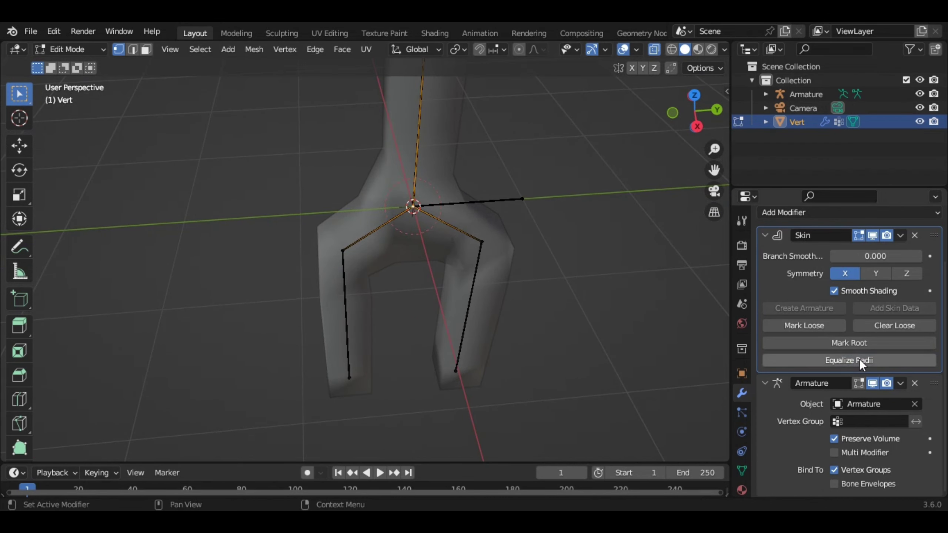
{"action": "scroll", "coordinate": [552, 249], "scroll_direction": "down", "scroll_amount": 3}
{"action": "mouse_move", "coordinate": [552, 249]}
{"action": "middle_mouse_down"}
{"action": "mouse_move", "coordinate": [446, 311]}
{"action": "mouse_move", "coordinate": [328, 239]}
{"action": "middle_mouse_up"}
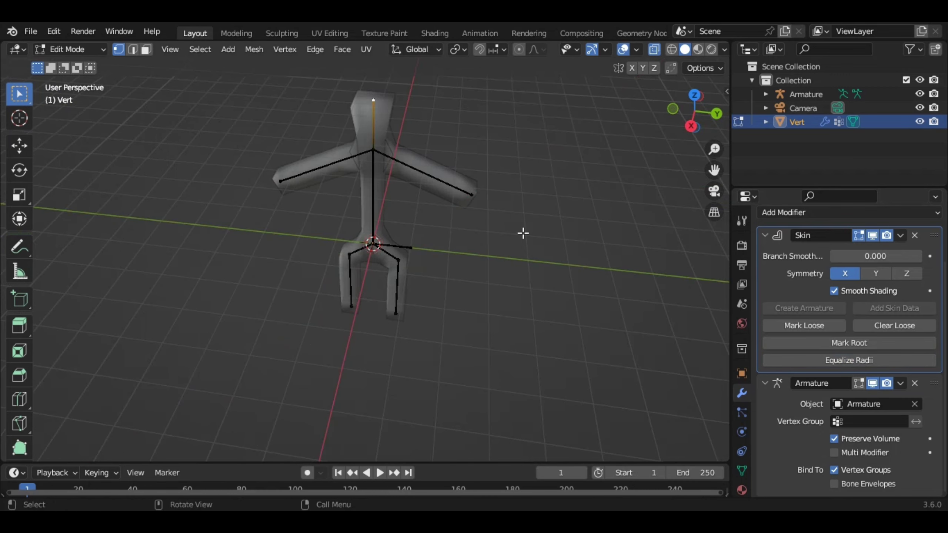
Select both arm tips together, then orbit and pan the figure back toward the front.
{"action": "left_click", "coordinate": [472, 194]}
{"action": "left_click", "coordinate": [279, 180], "text": "shift"}
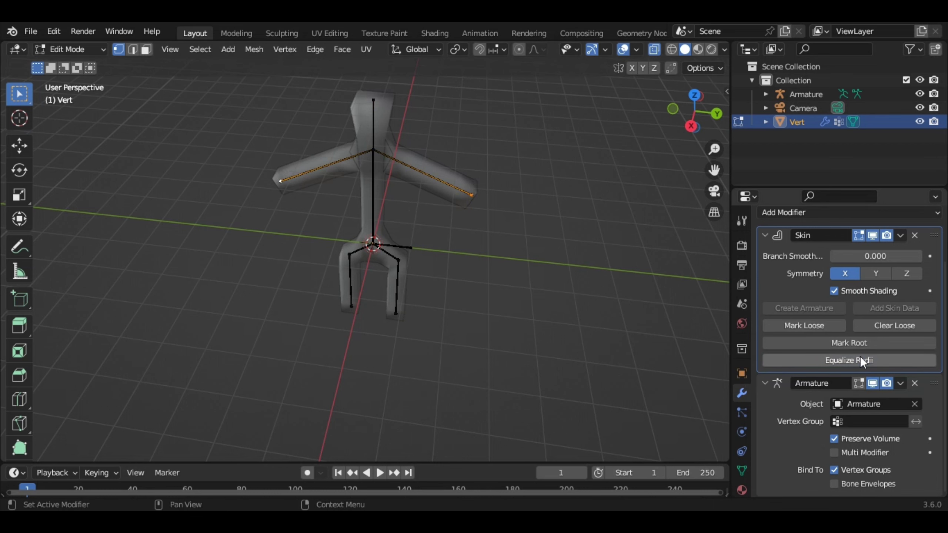
{"action": "scroll", "coordinate": [501, 218], "scroll_direction": "up", "scroll_amount": 2}
{"action": "scroll", "coordinate": [519, 223], "scroll_direction": "up", "scroll_amount": 1}
{"action": "mouse_move", "coordinate": [536, 227]}
{"action": "middle_mouse_down"}
{"action": "mouse_move", "coordinate": [388, 202]}
{"action": "mouse_move", "coordinate": [522, 248]}
{"action": "mouse_move", "coordinate": [536, 231]}
{"action": "mouse_move", "coordinate": [538, 246]}
{"action": "mouse_move", "coordinate": [564, 156]}
{"action": "middle_mouse_up"}
{"action": "left_click_drag", "start_coordinate": [714, 170], "coordinate": [713, 187]}
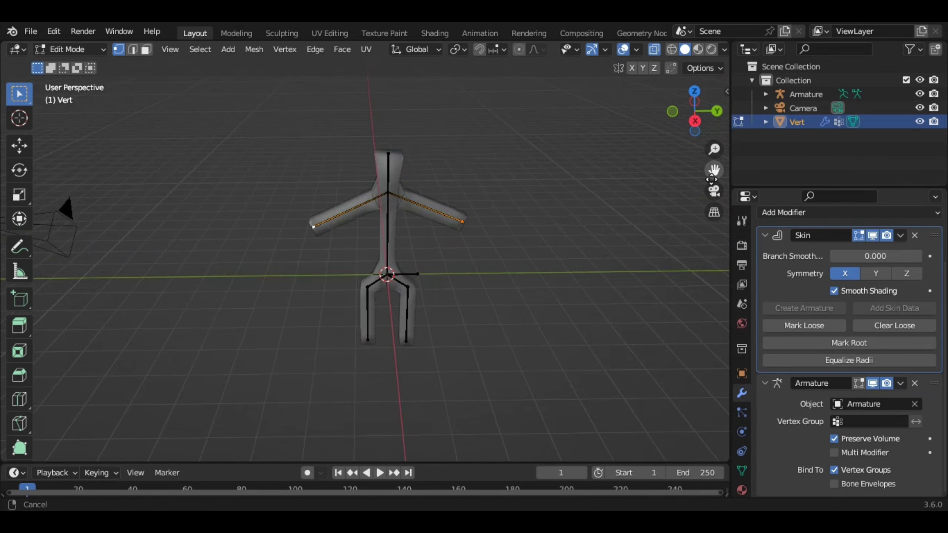
{"action": "mouse_move", "coordinate": [605, 202]}
{"action": "middle_mouse_down"}
{"action": "mouse_move", "coordinate": [617, 190]}
{"action": "mouse_move", "coordinate": [615, 203]}
{"action": "middle_mouse_up"}
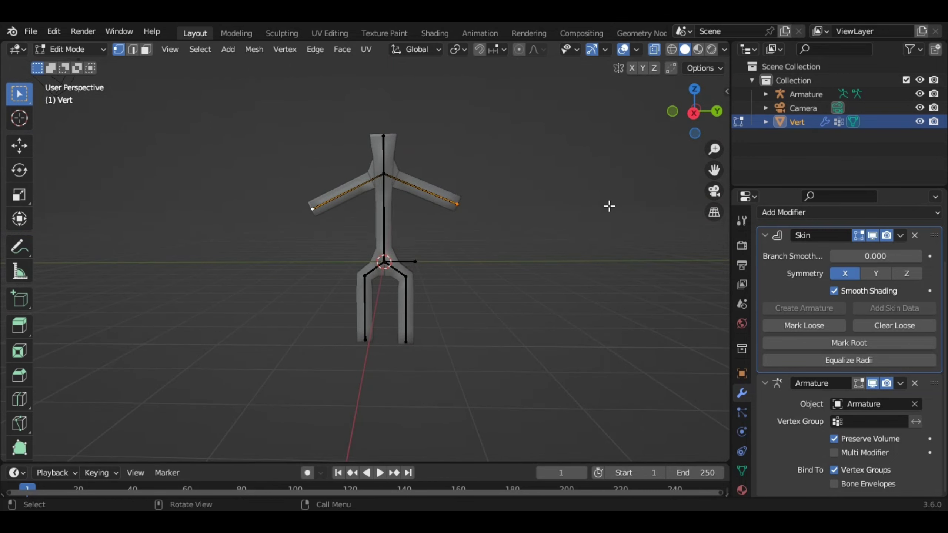
{"action": "scroll", "coordinate": [609, 206], "scroll_direction": "up", "scroll_amount": 1}
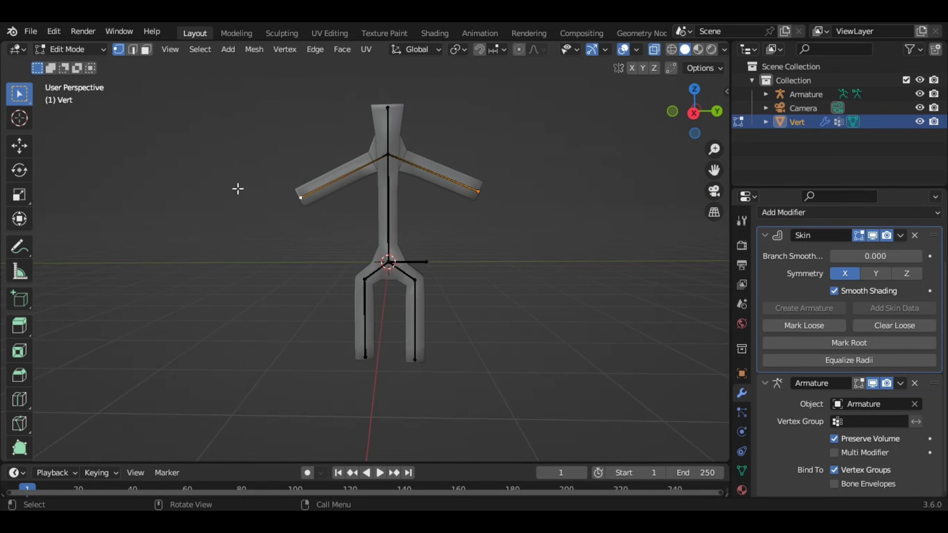